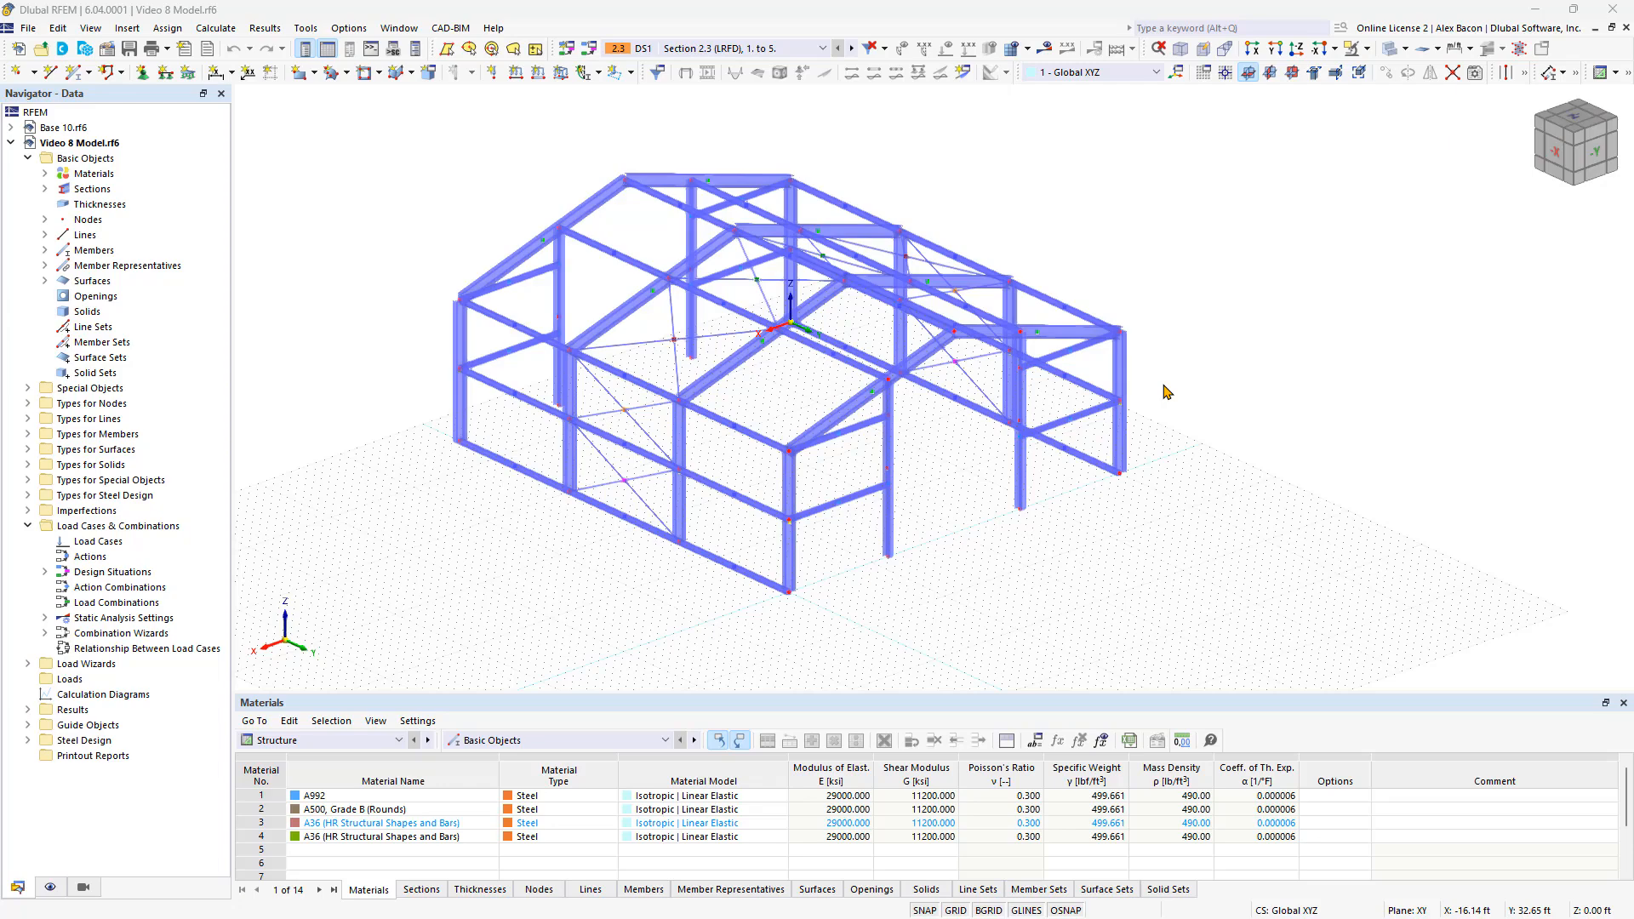
Open eave node 16 for editing, review its node type choices and nodal mesh refinement option, and close without saving.
double_click(442, 297)
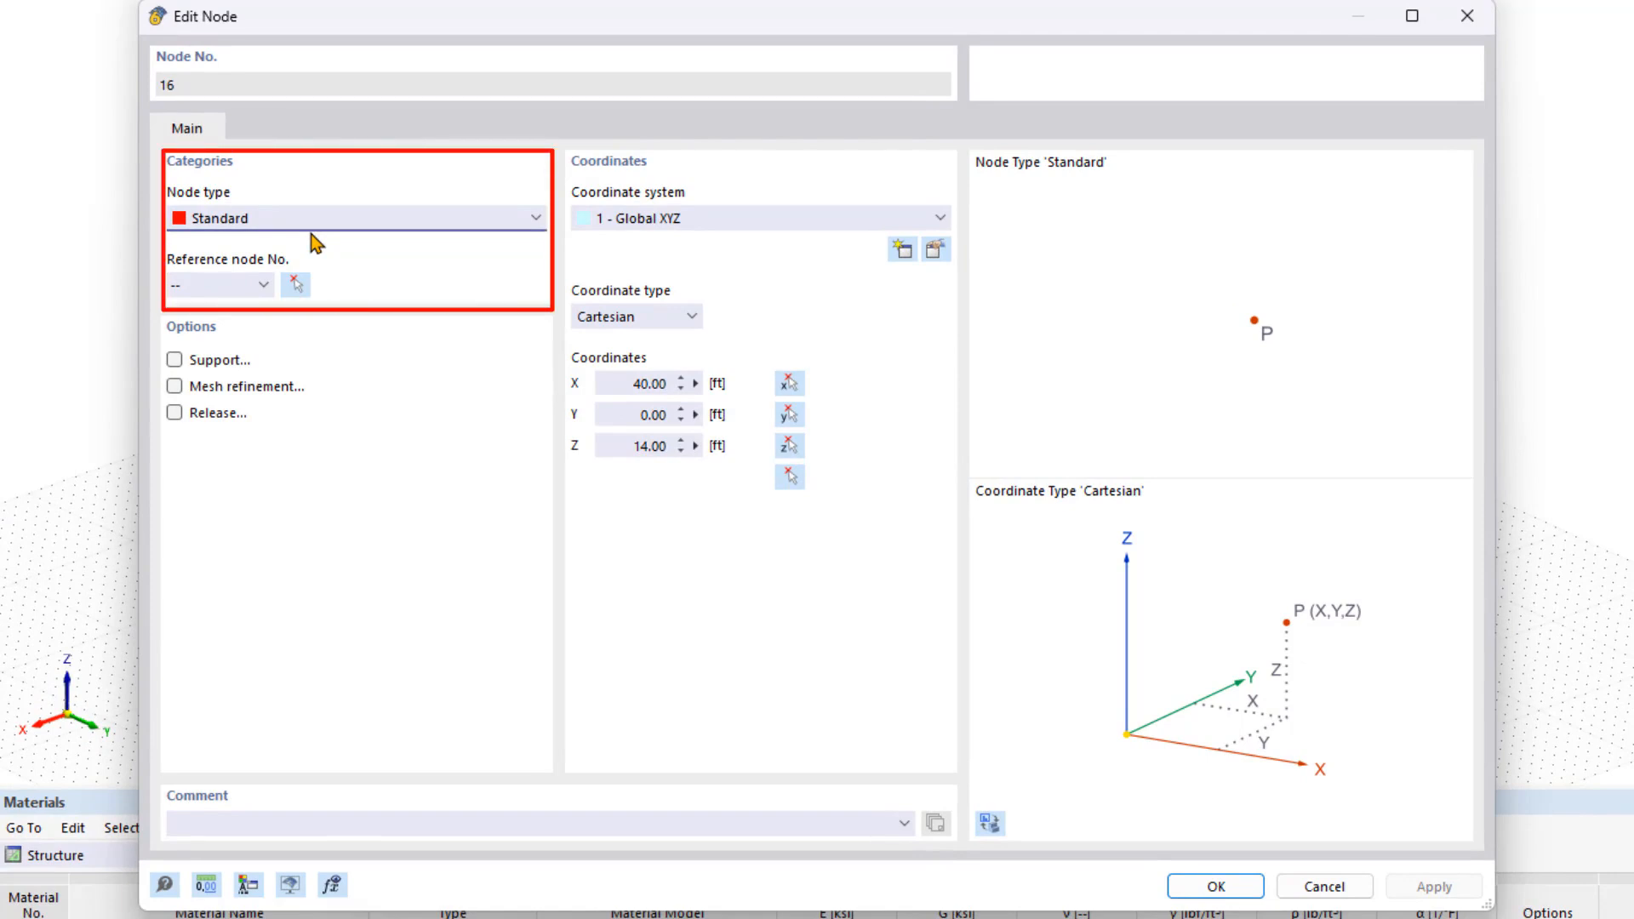
click(485, 227)
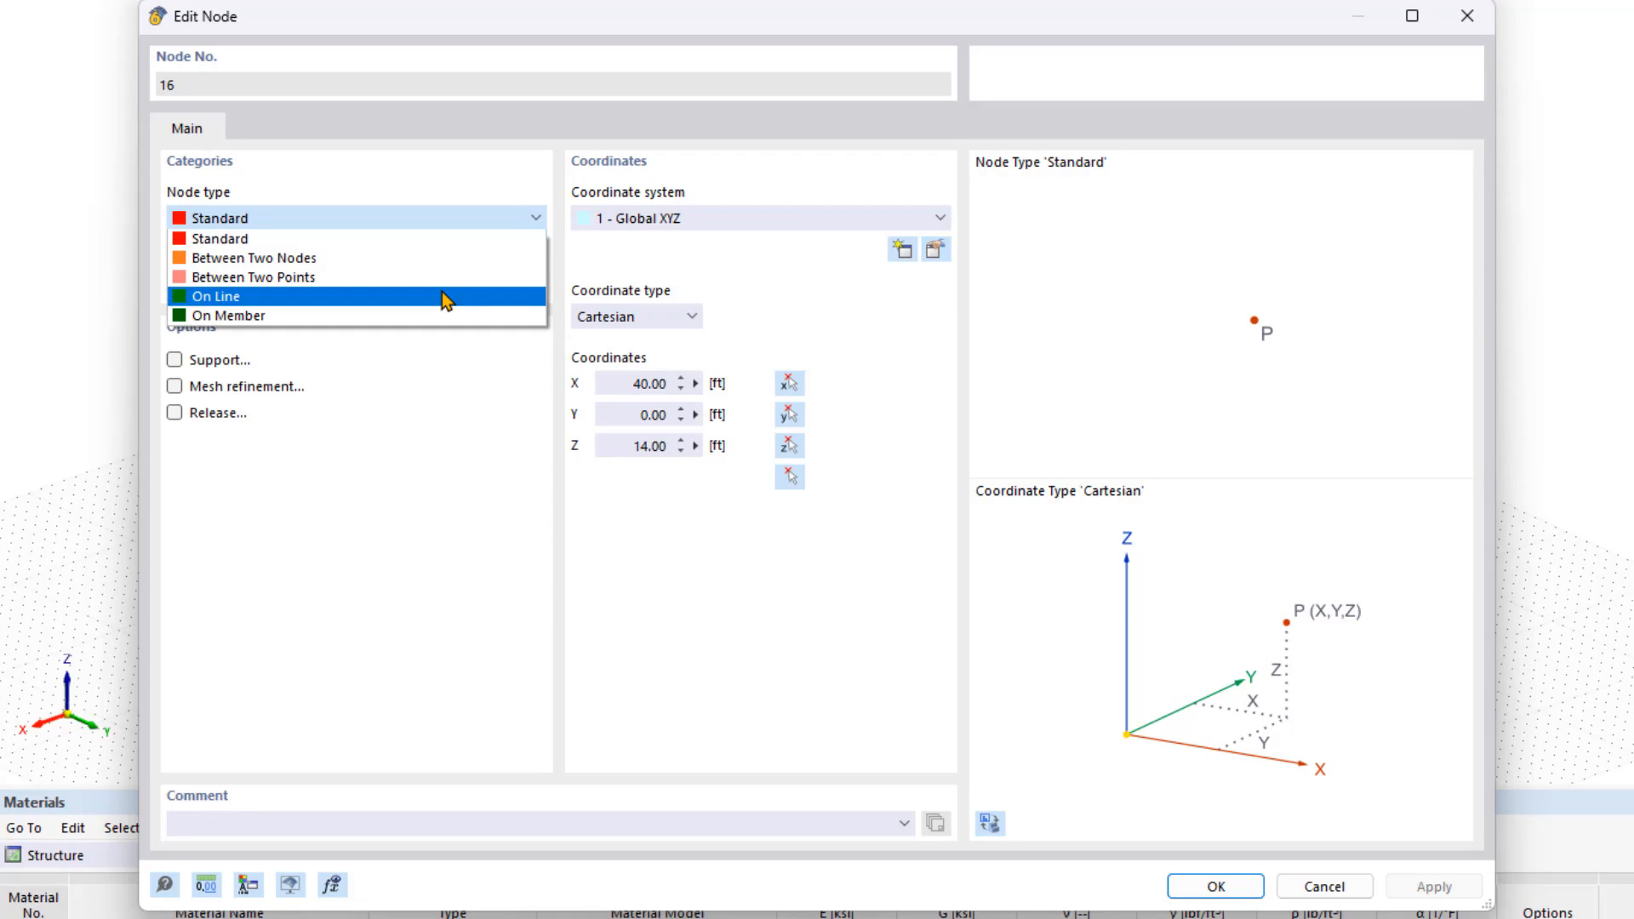
click(424, 441)
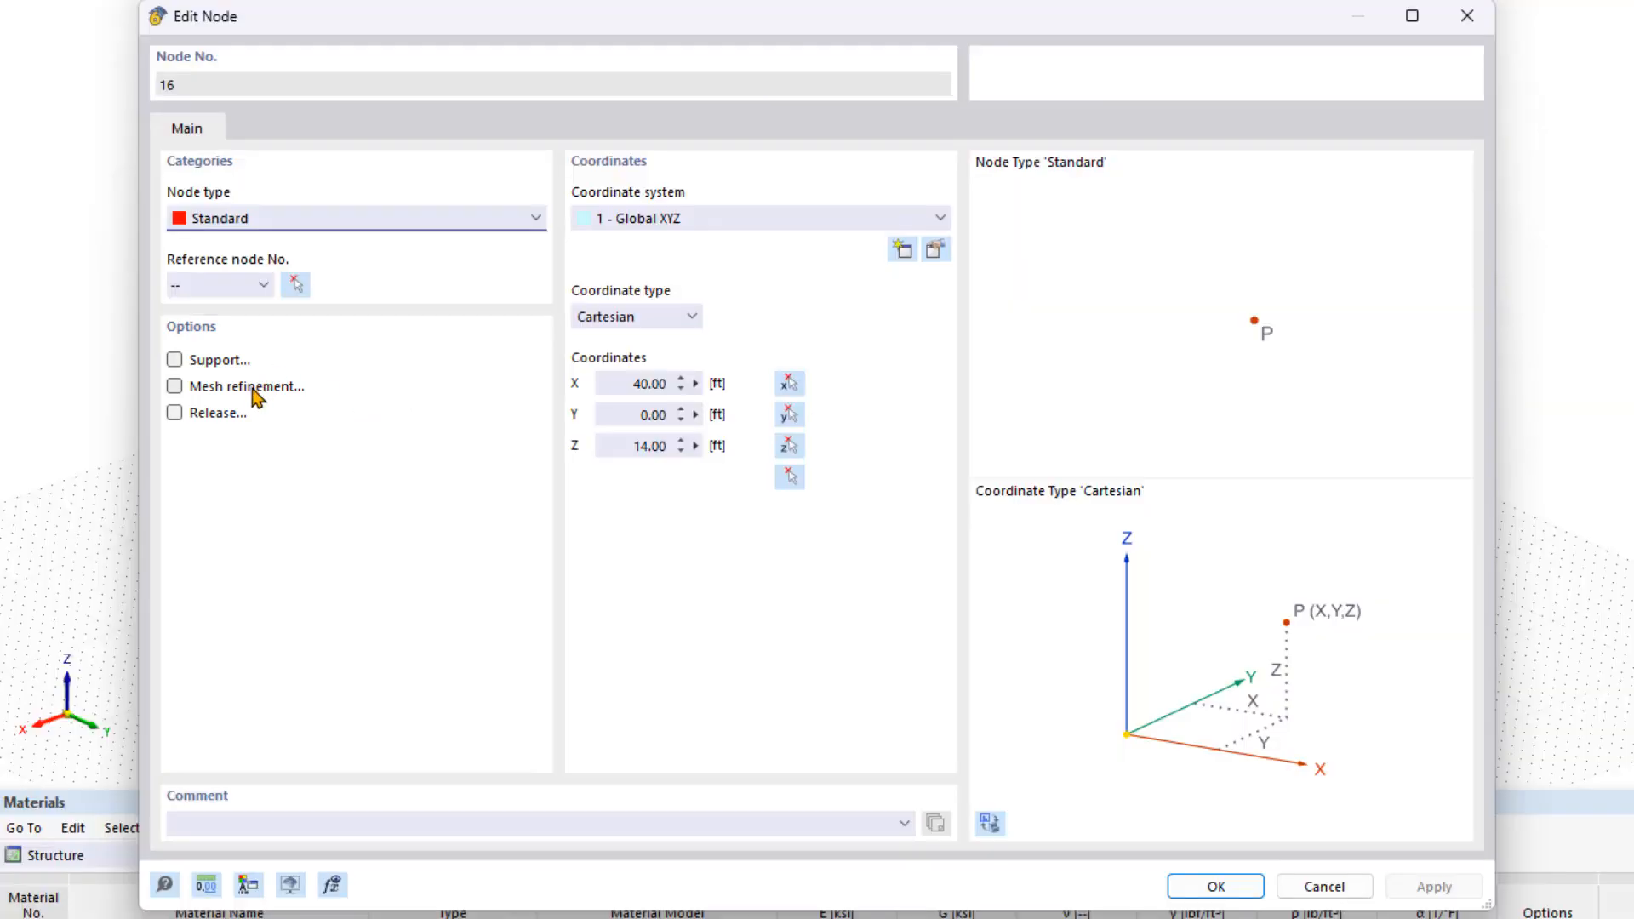
click(255, 386)
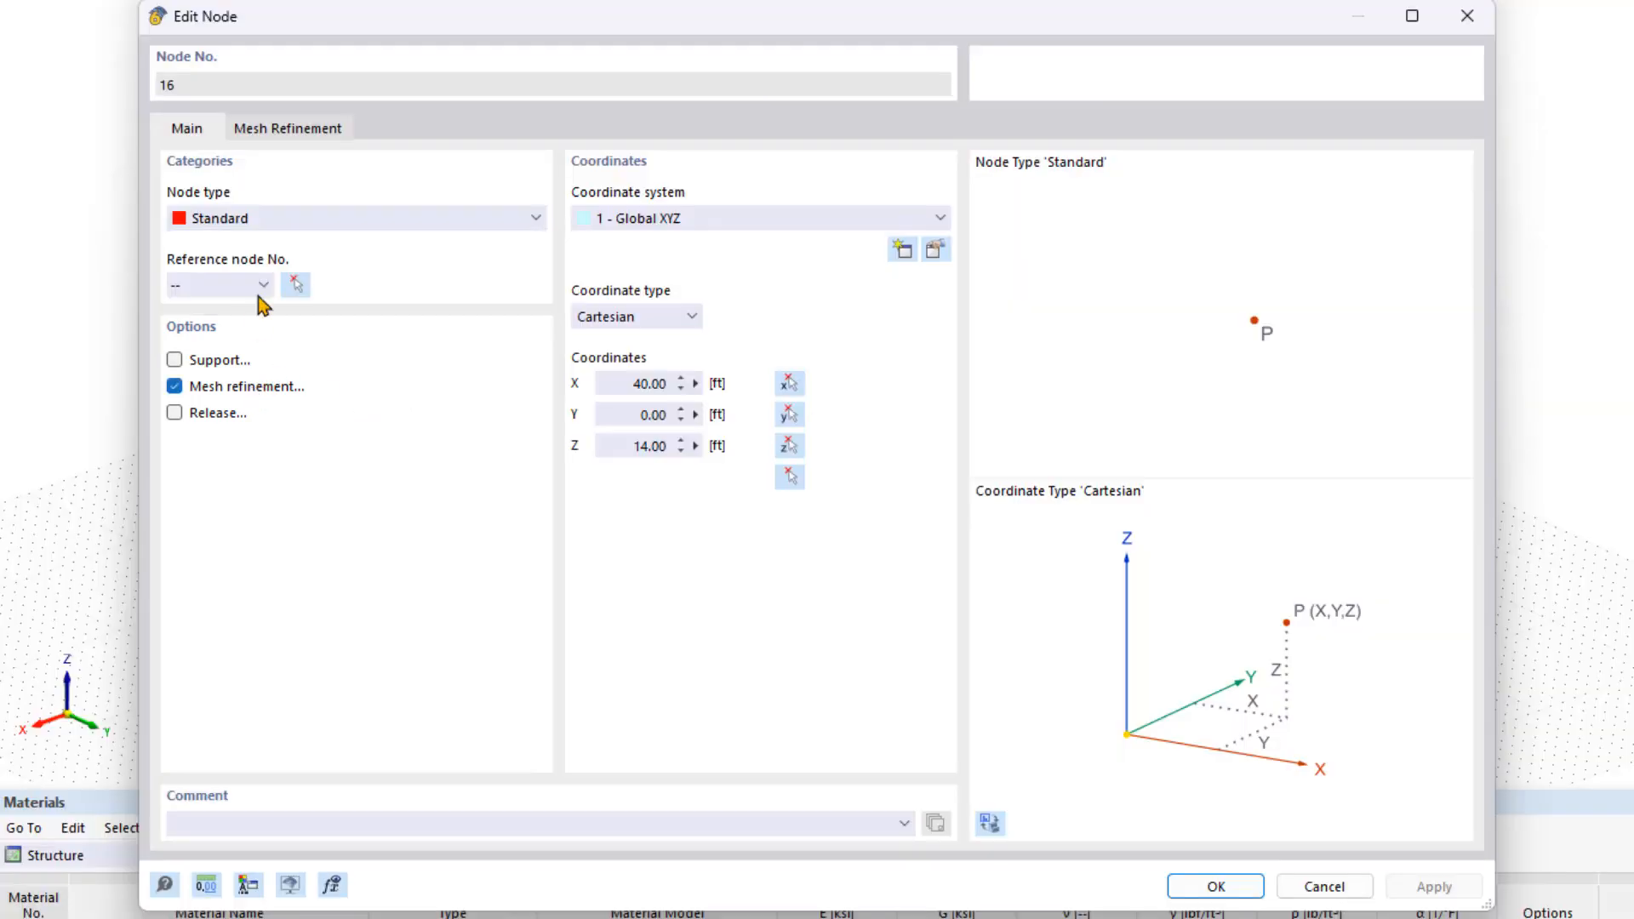
click(247, 387)
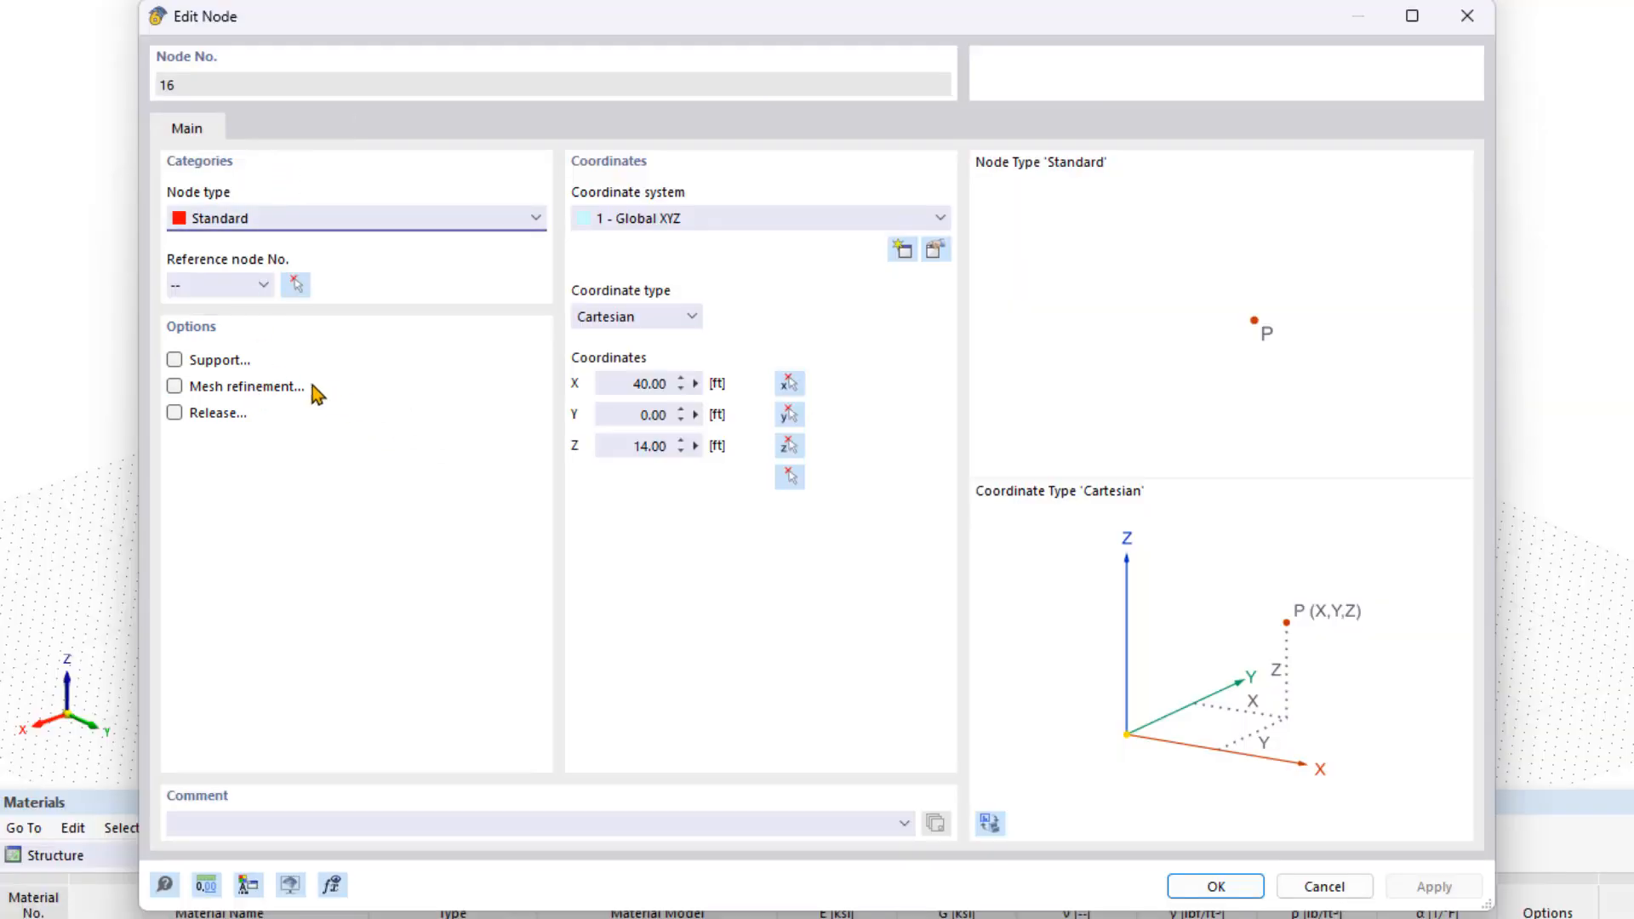
click(252, 386)
click(285, 136)
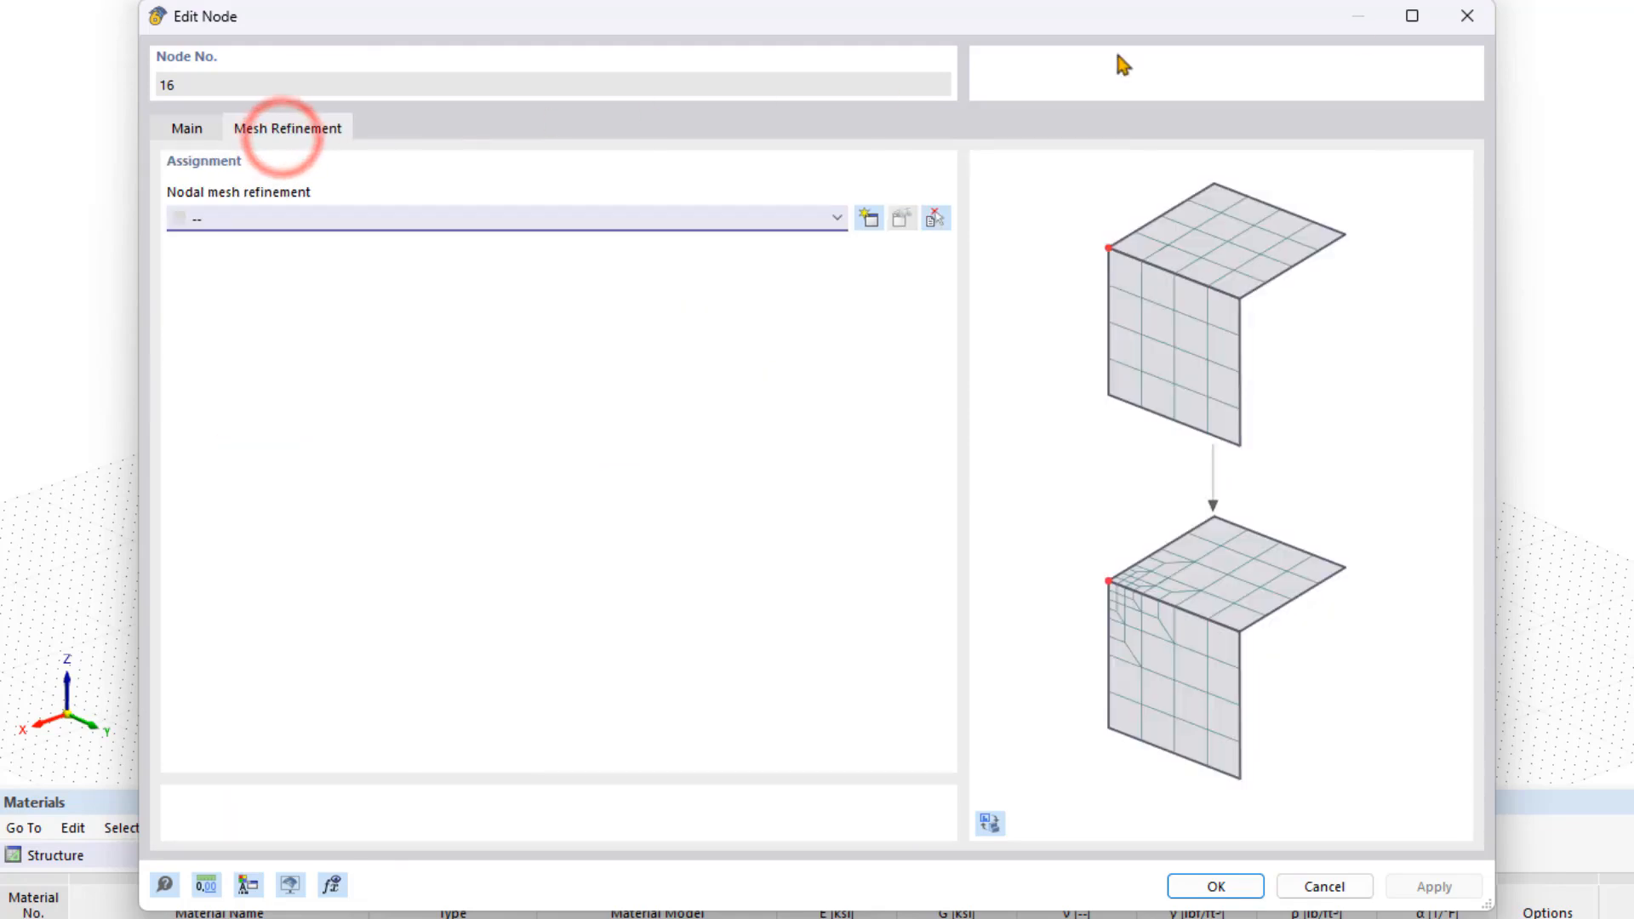
click(1478, 18)
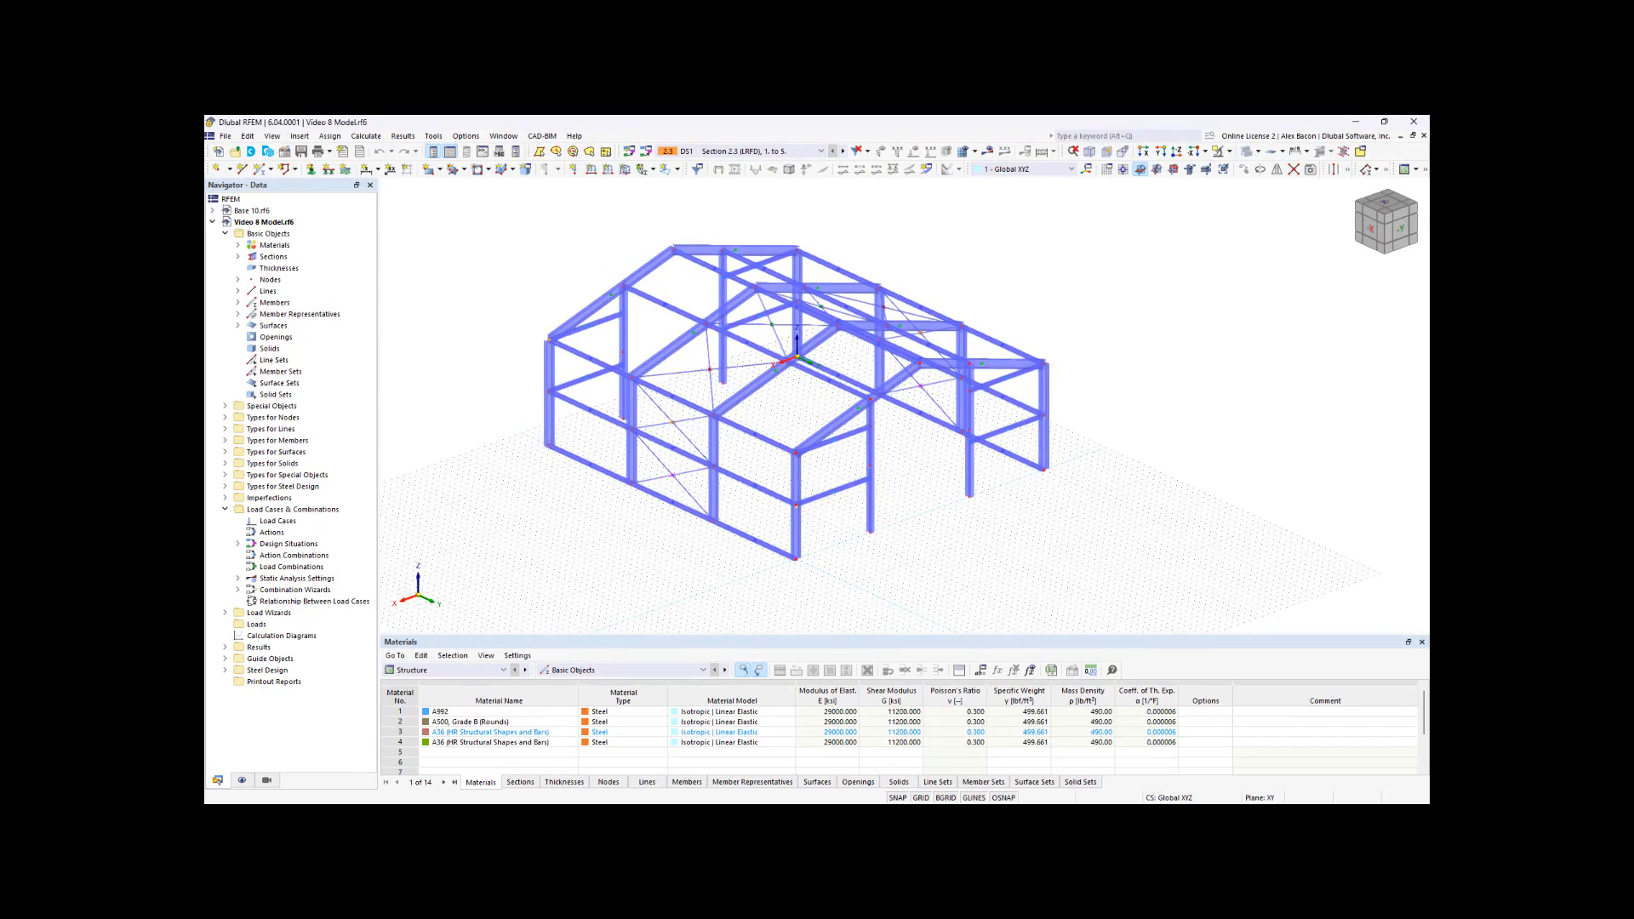
Start a nodal support assignment for node 16 and preview support types 2 and 3.
click(314, 174)
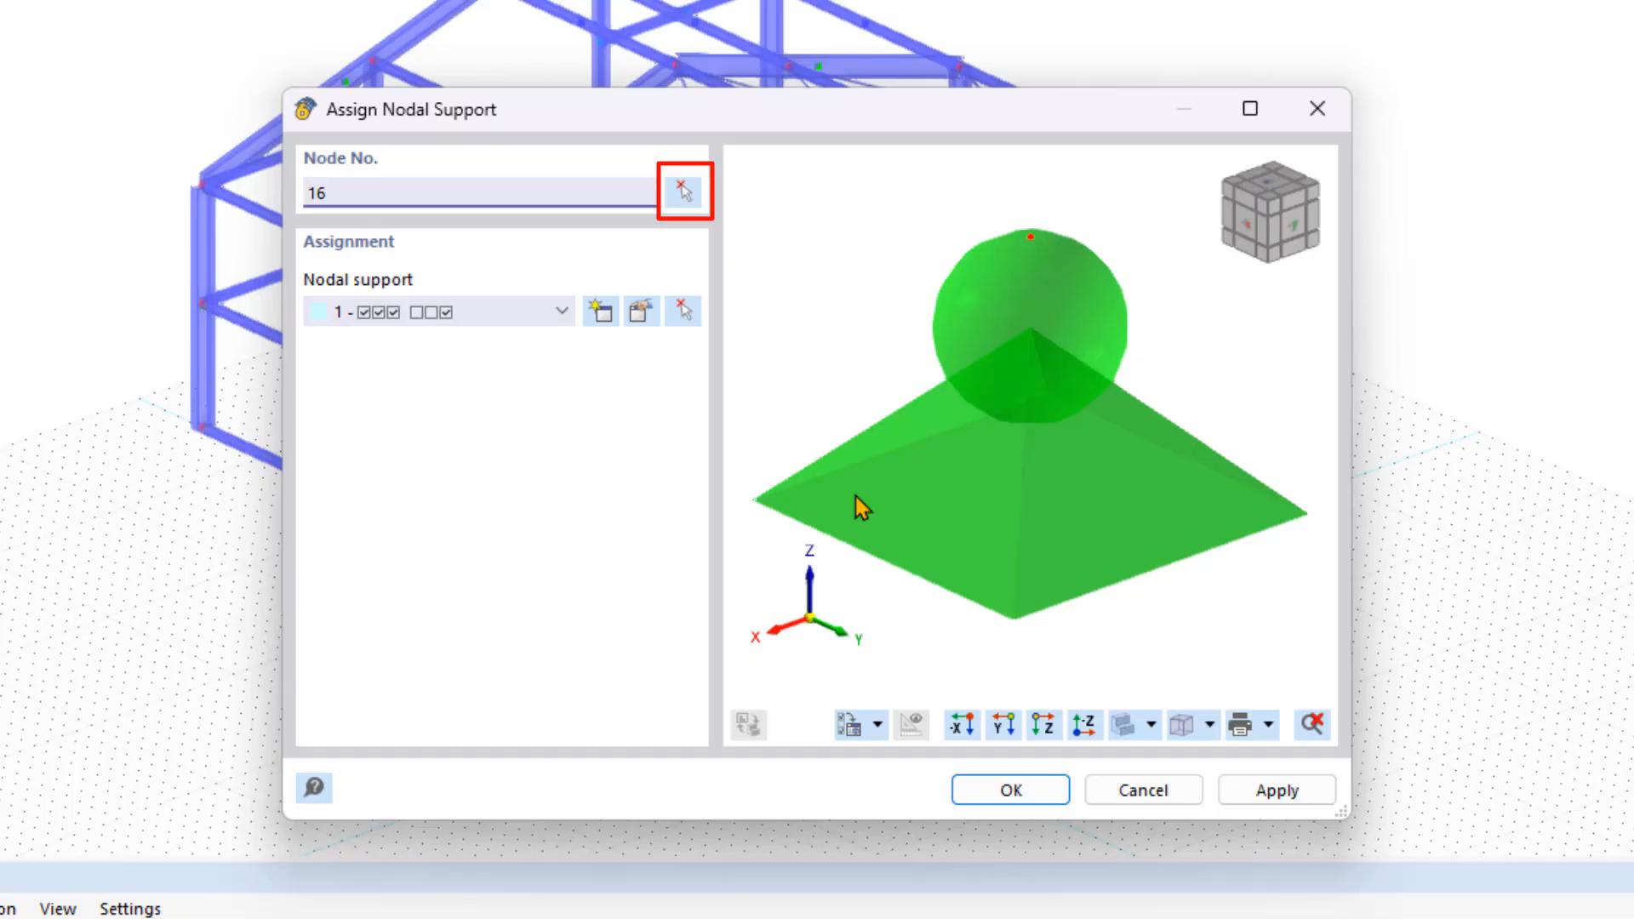
key(Tab)
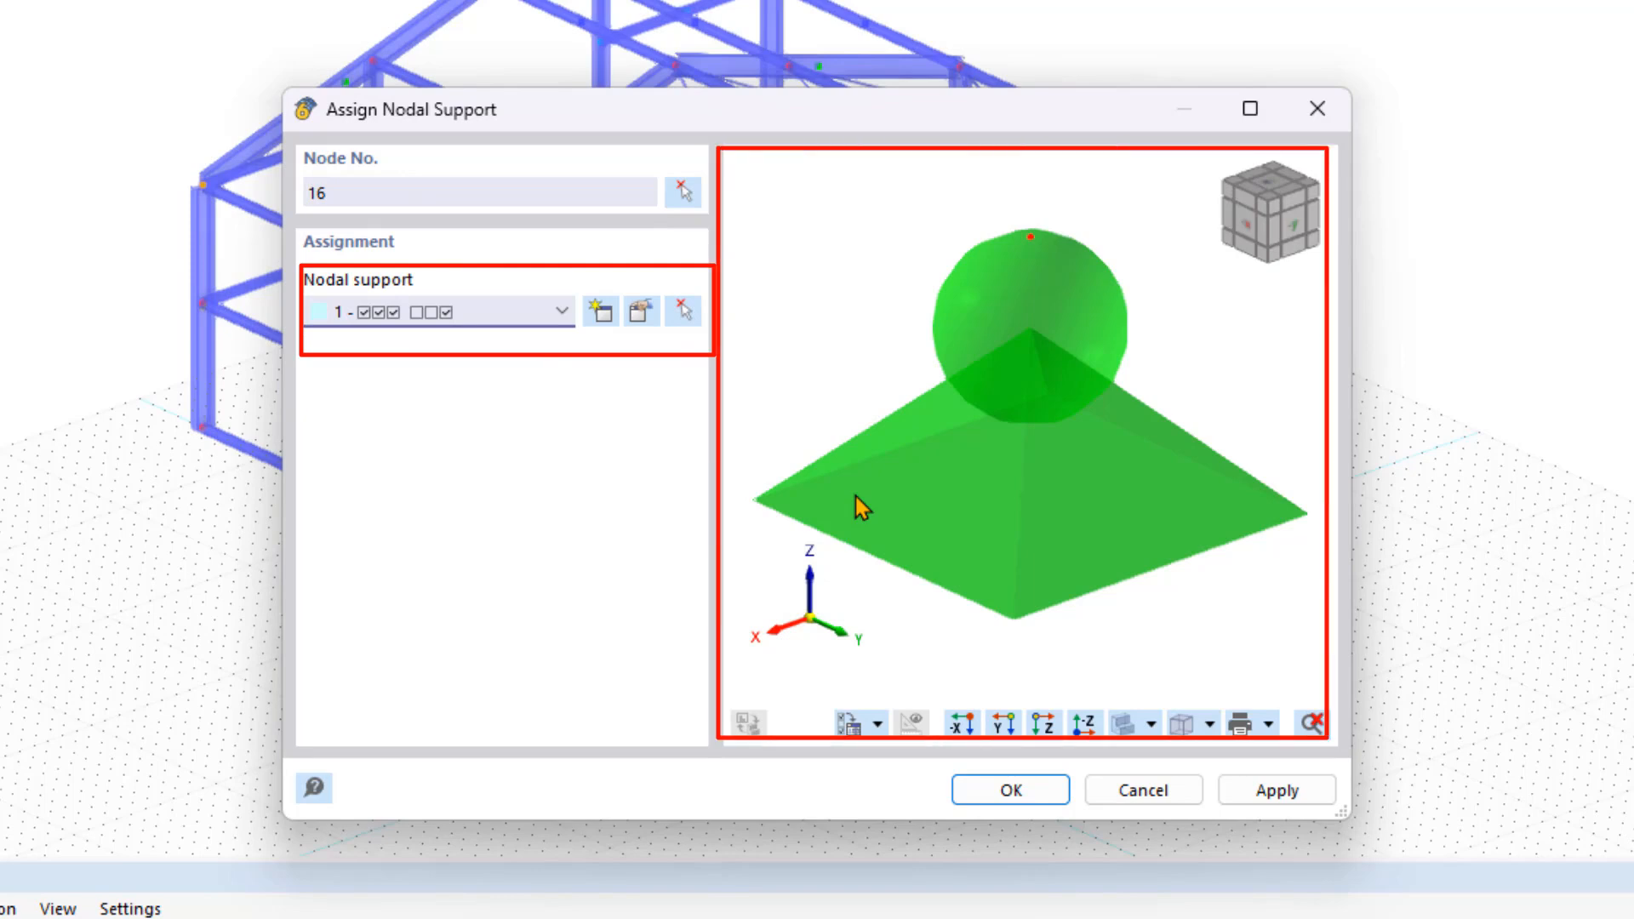
click(515, 311)
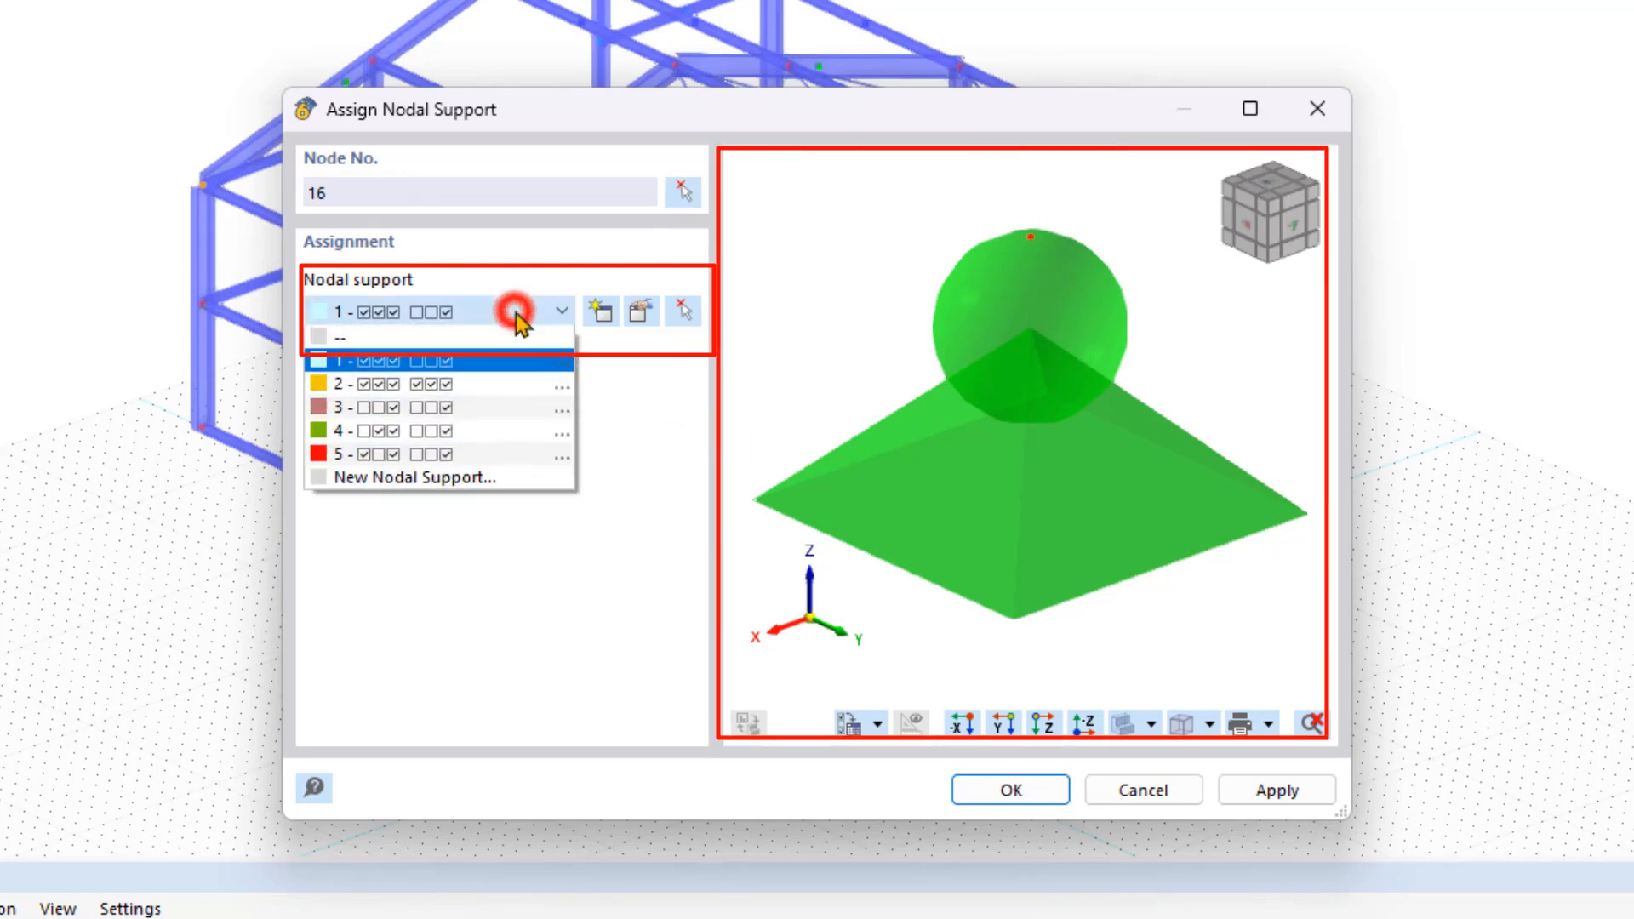
click(508, 374)
click(515, 313)
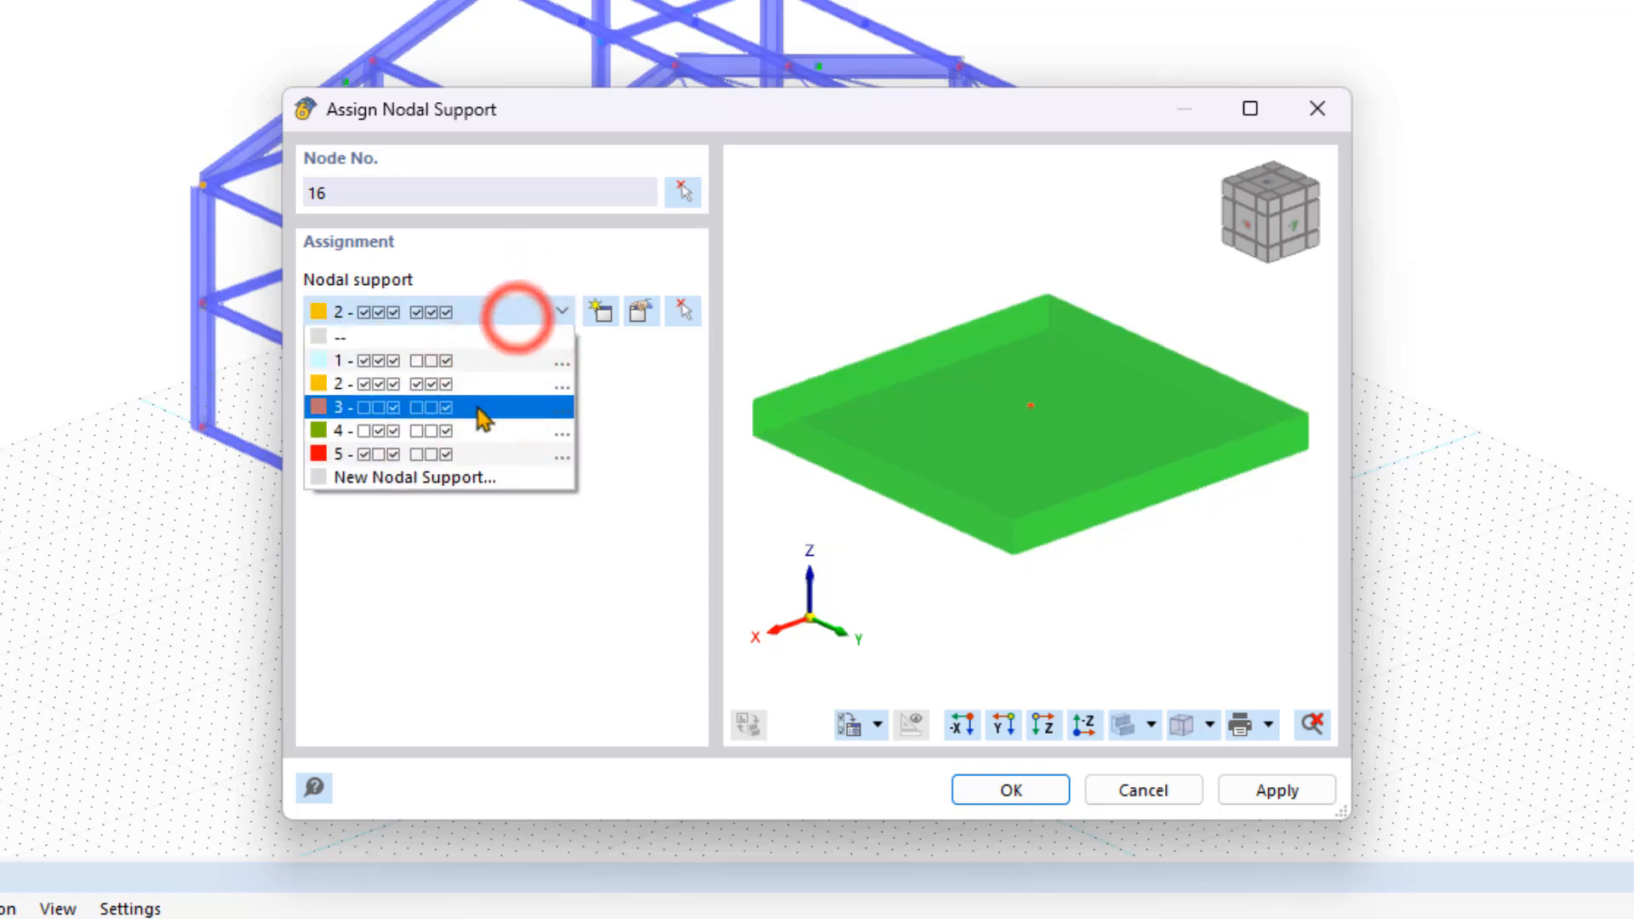
click(474, 412)
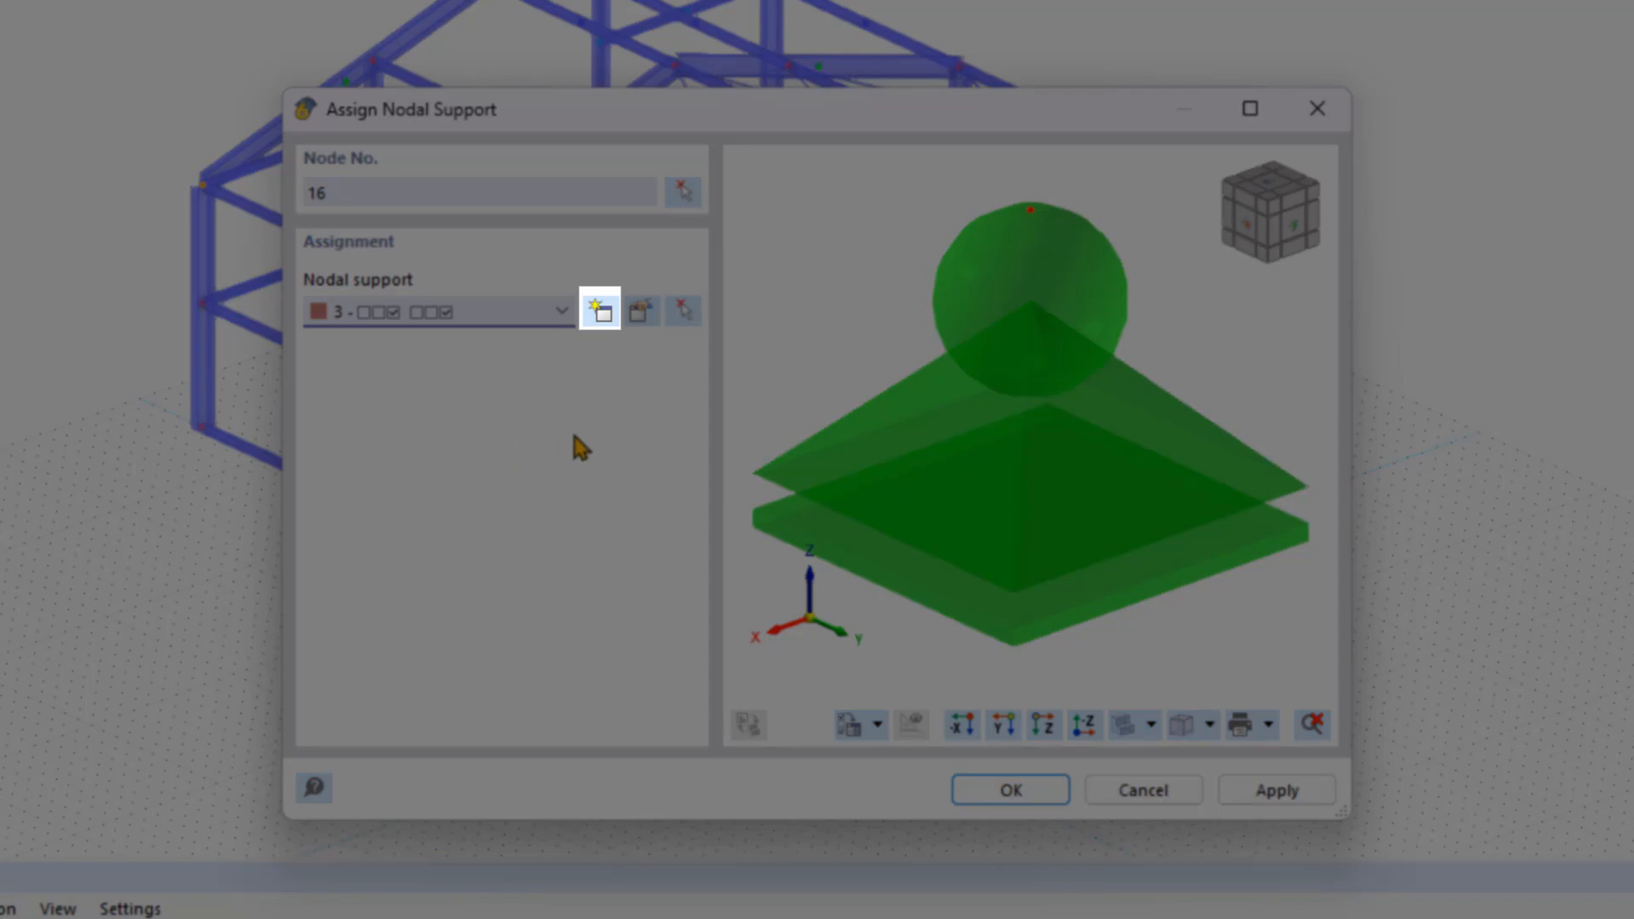
Try a new nodal support with the uZ nonlinearity set to Failure if negative Pz, and discard it.
click(614, 322)
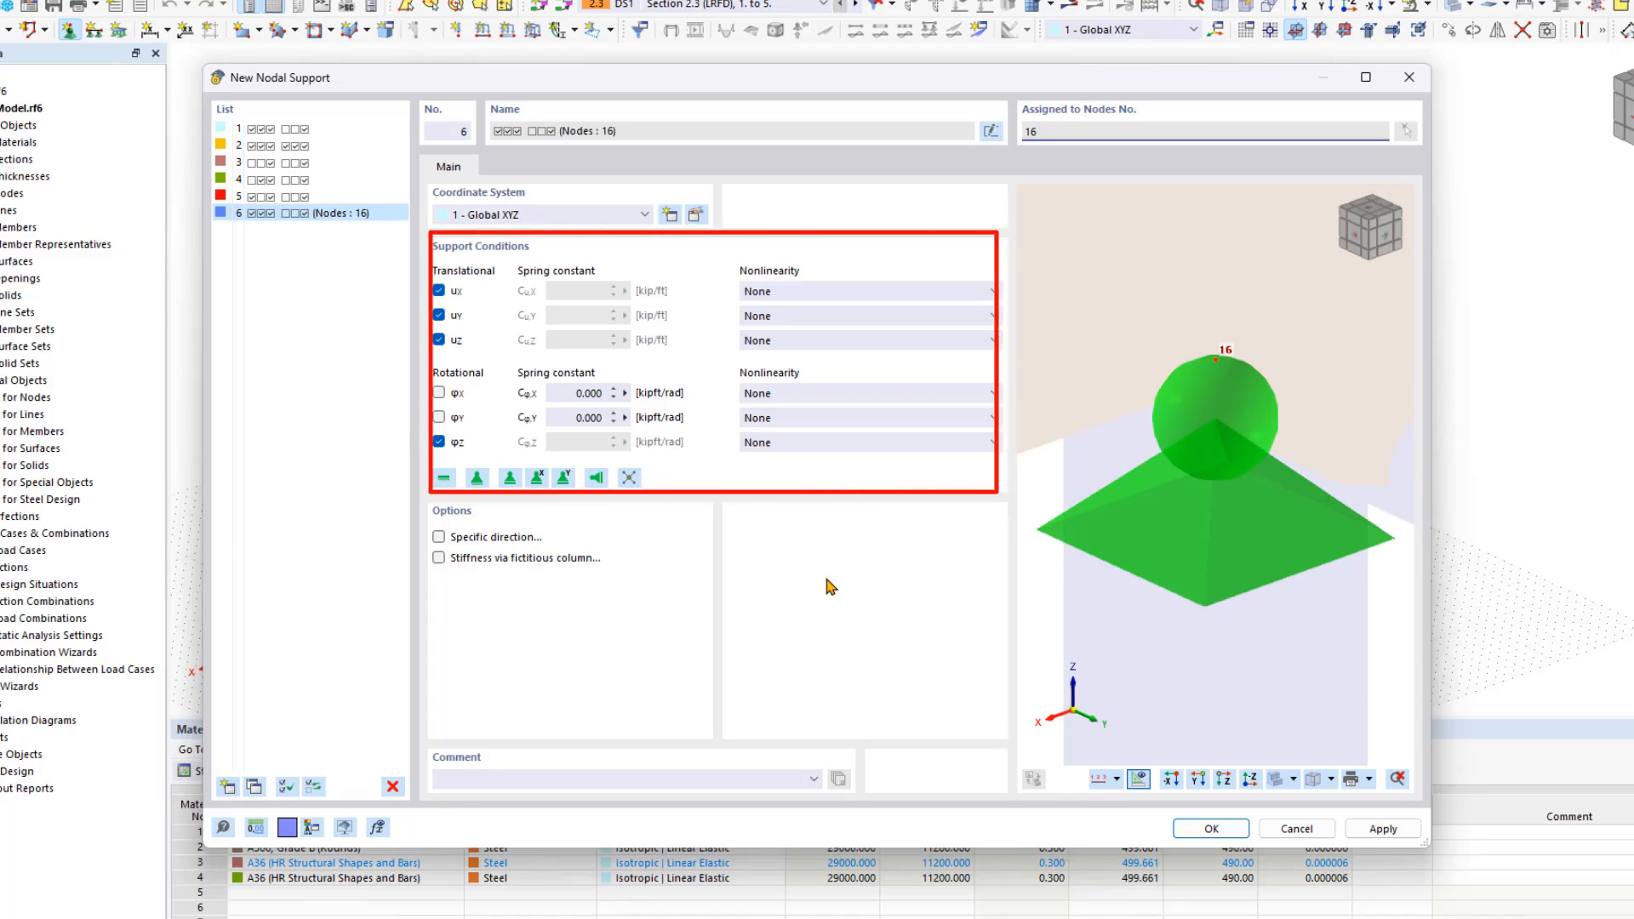
click(855, 342)
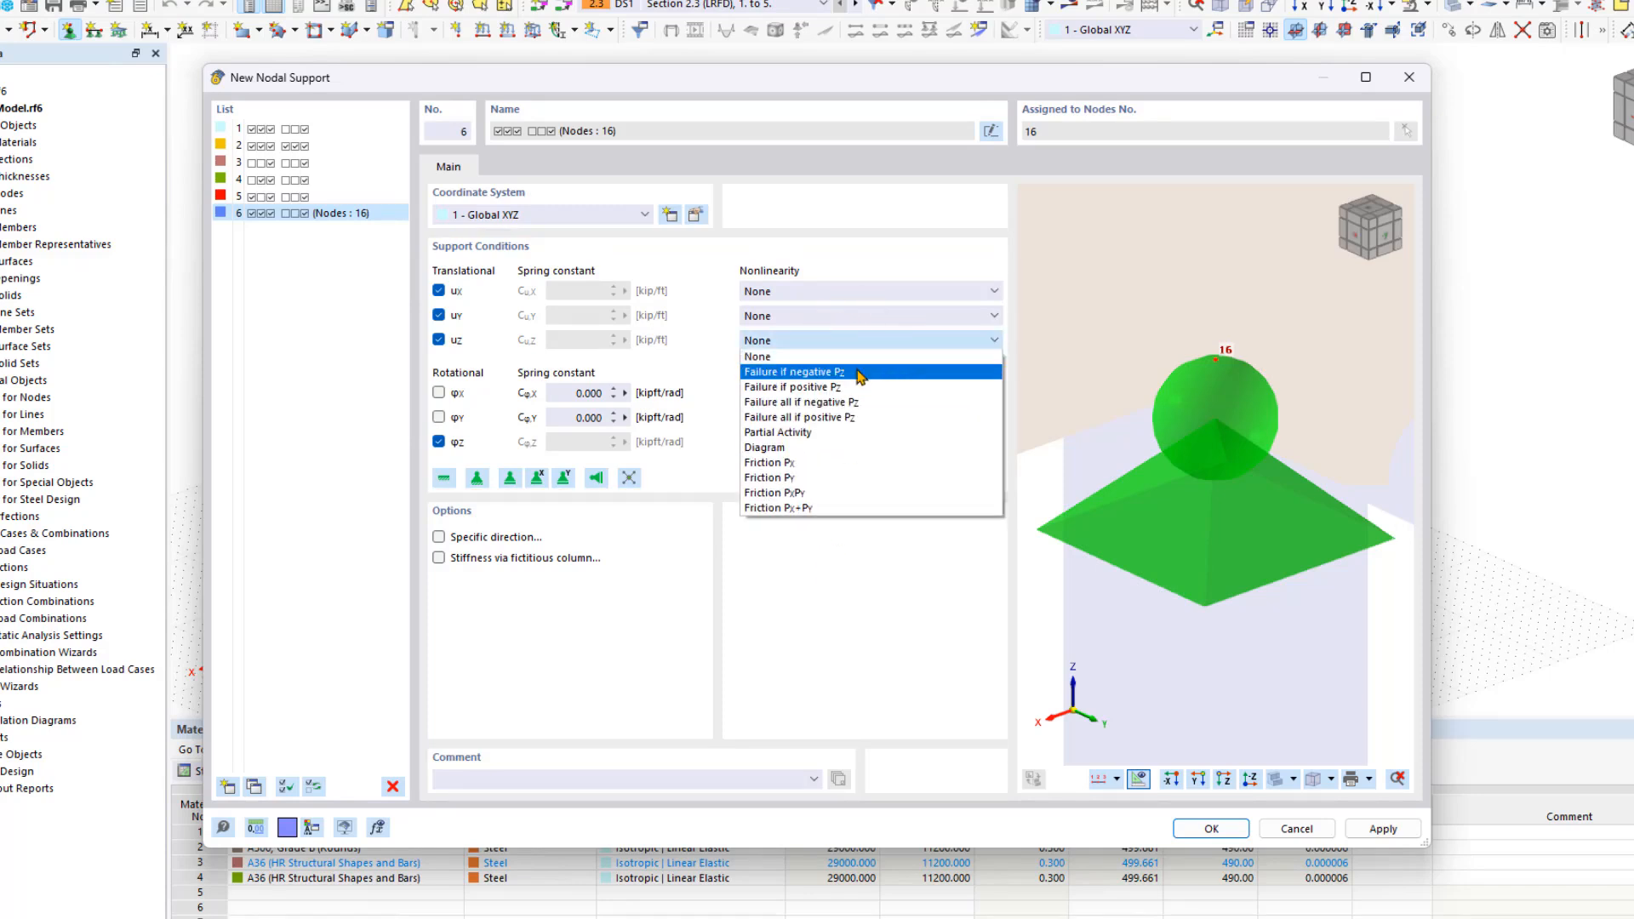
click(857, 373)
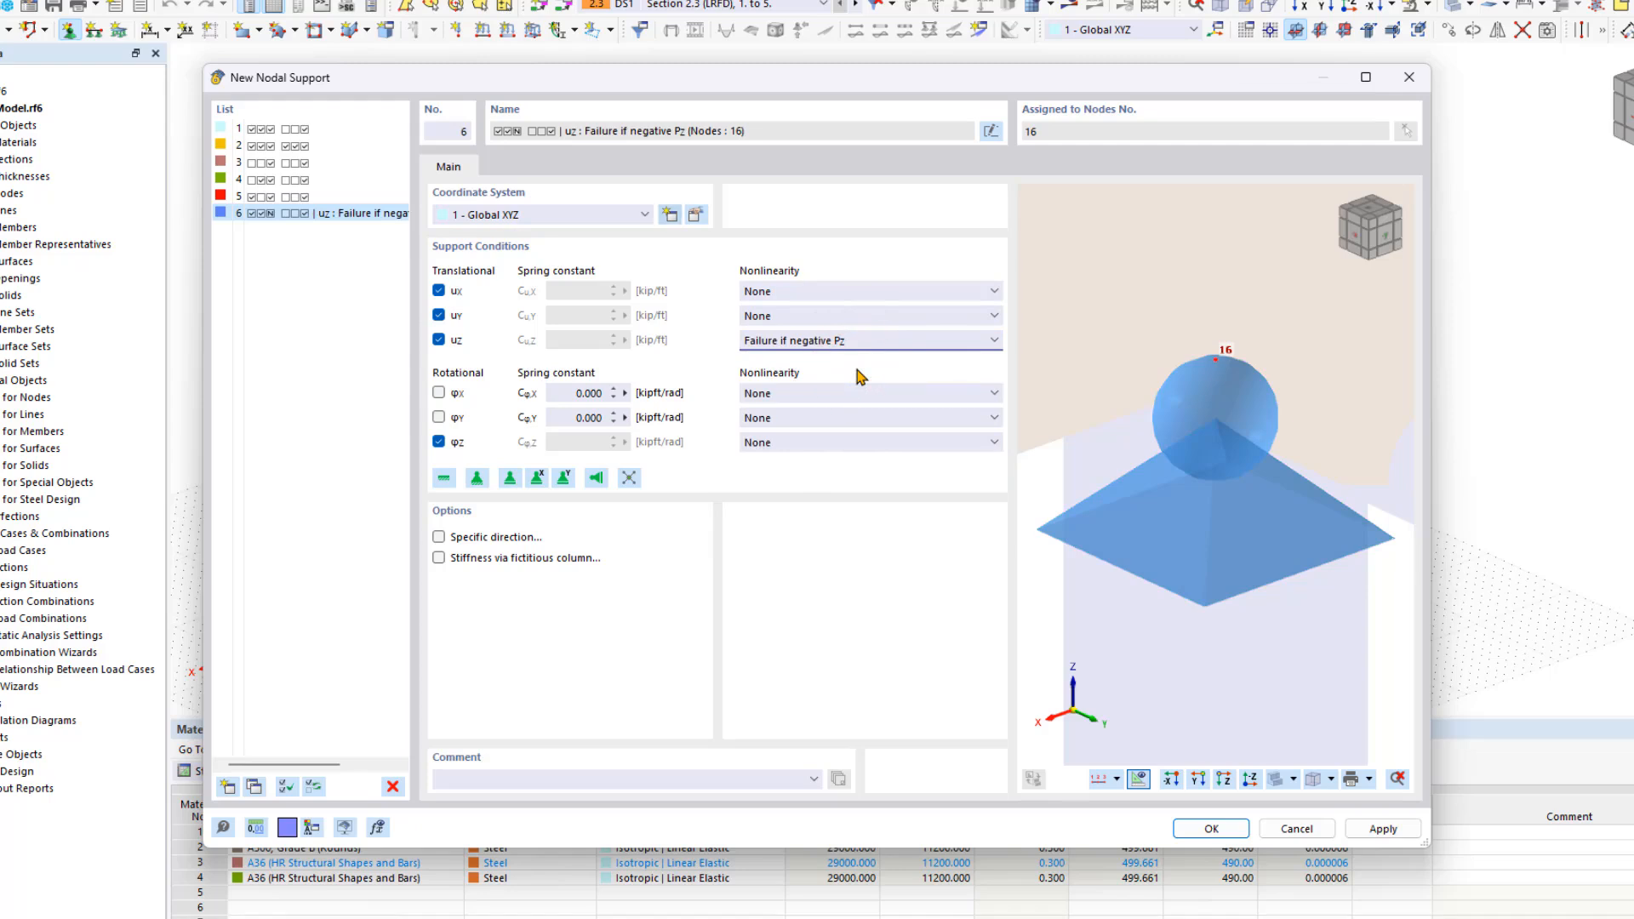
click(1404, 75)
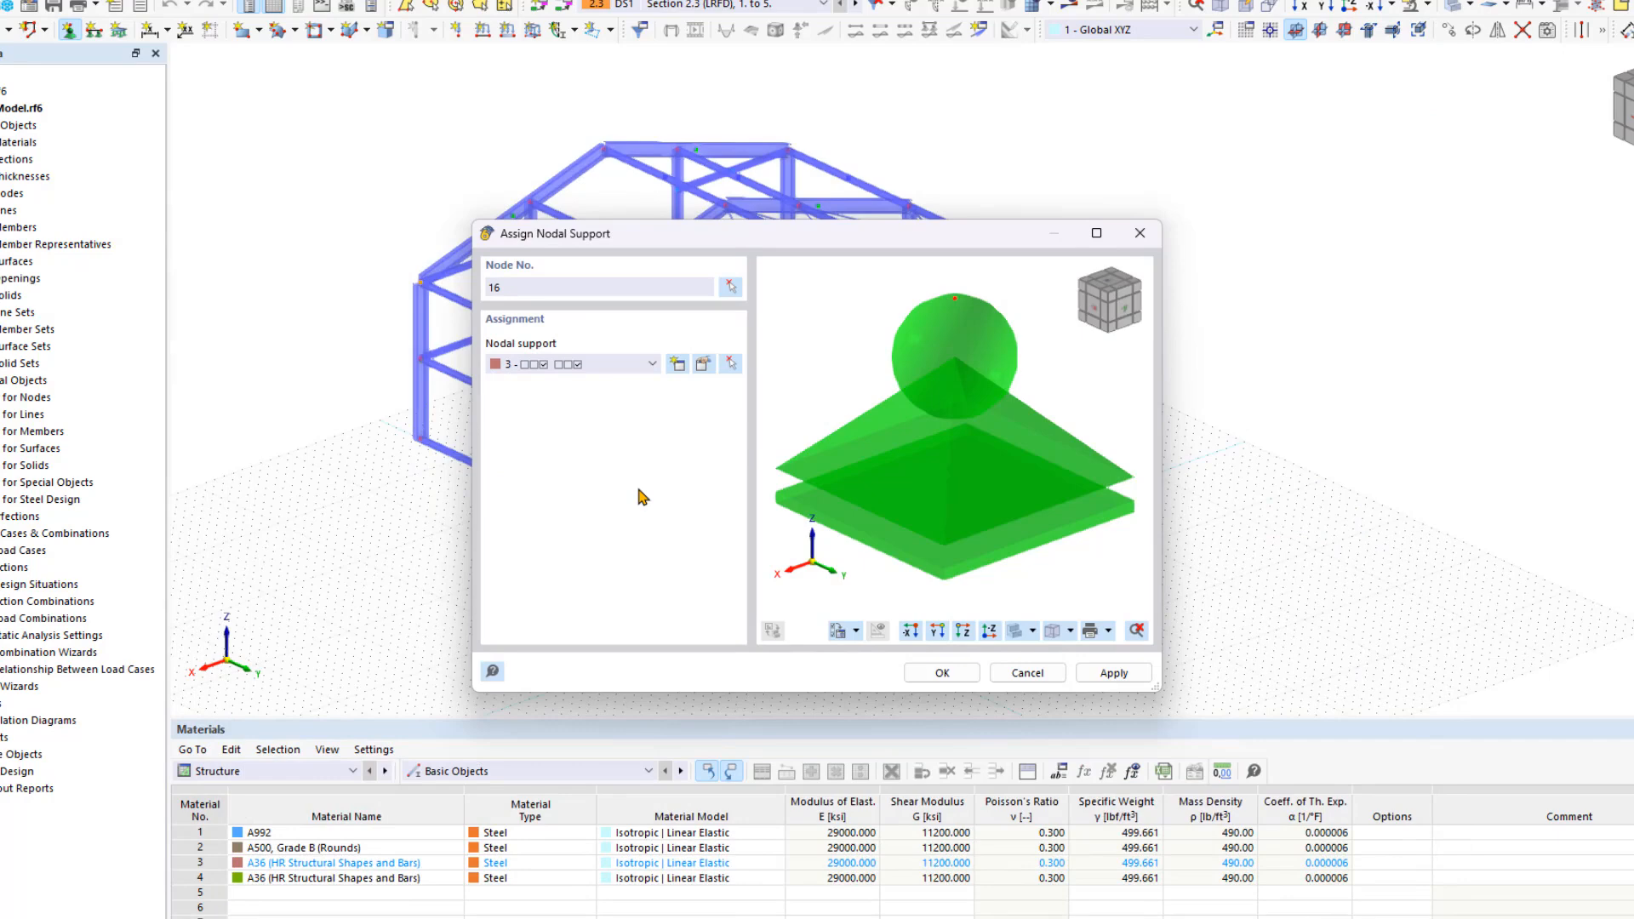
Assign nodal support type 1, restraining uX, uY, uZ and φZ, to node 16.
click(565, 364)
click(562, 381)
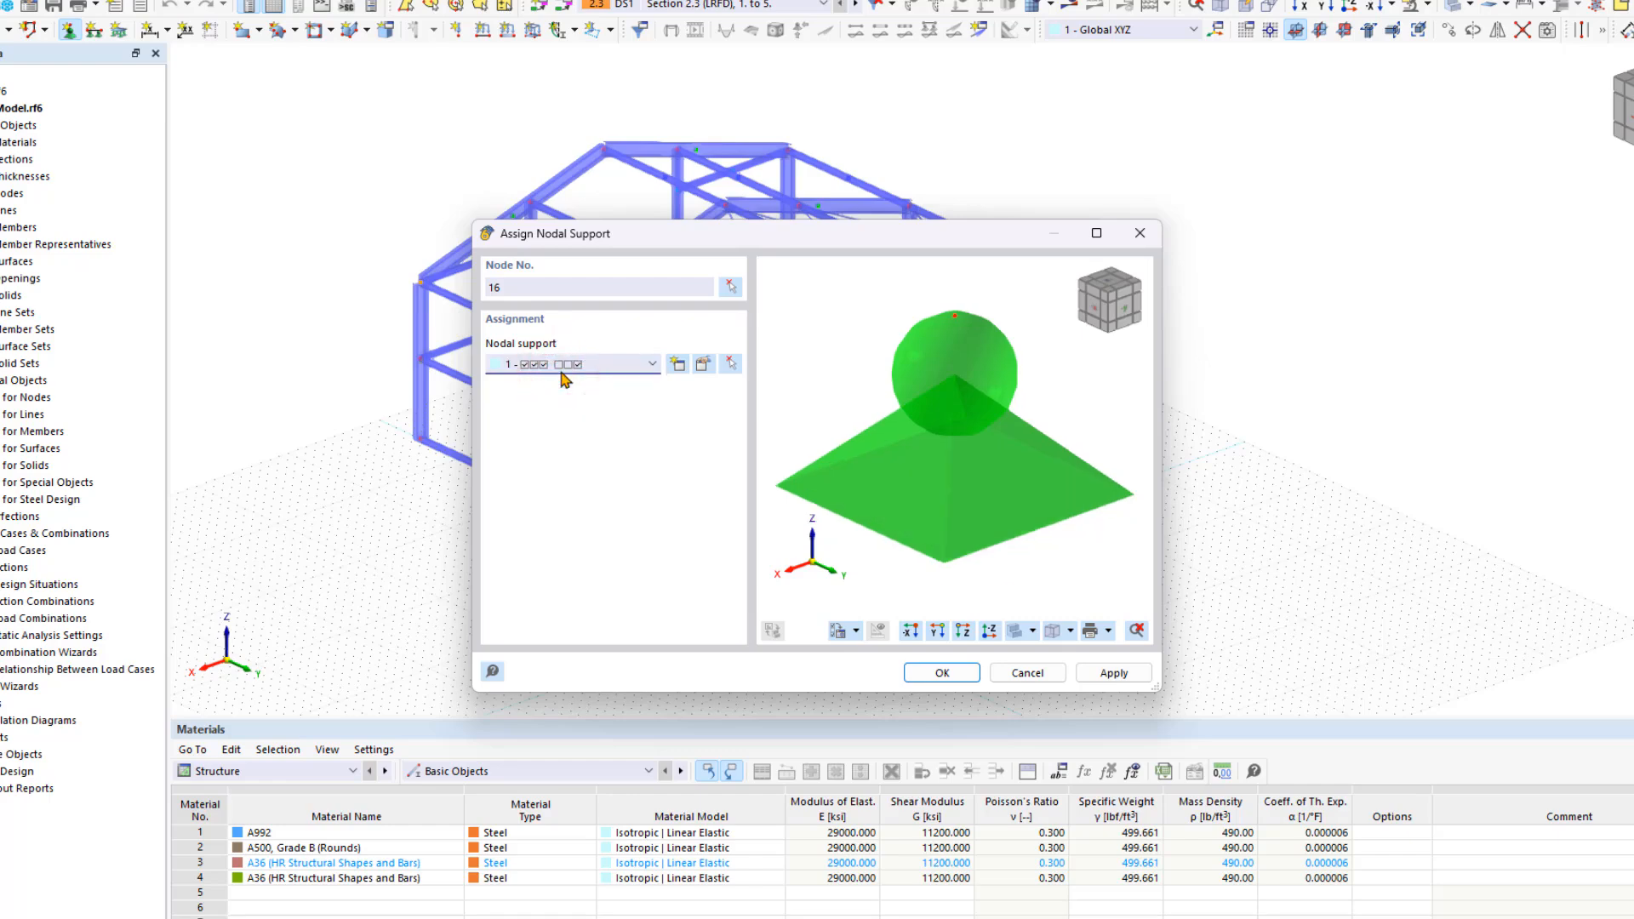
click(955, 674)
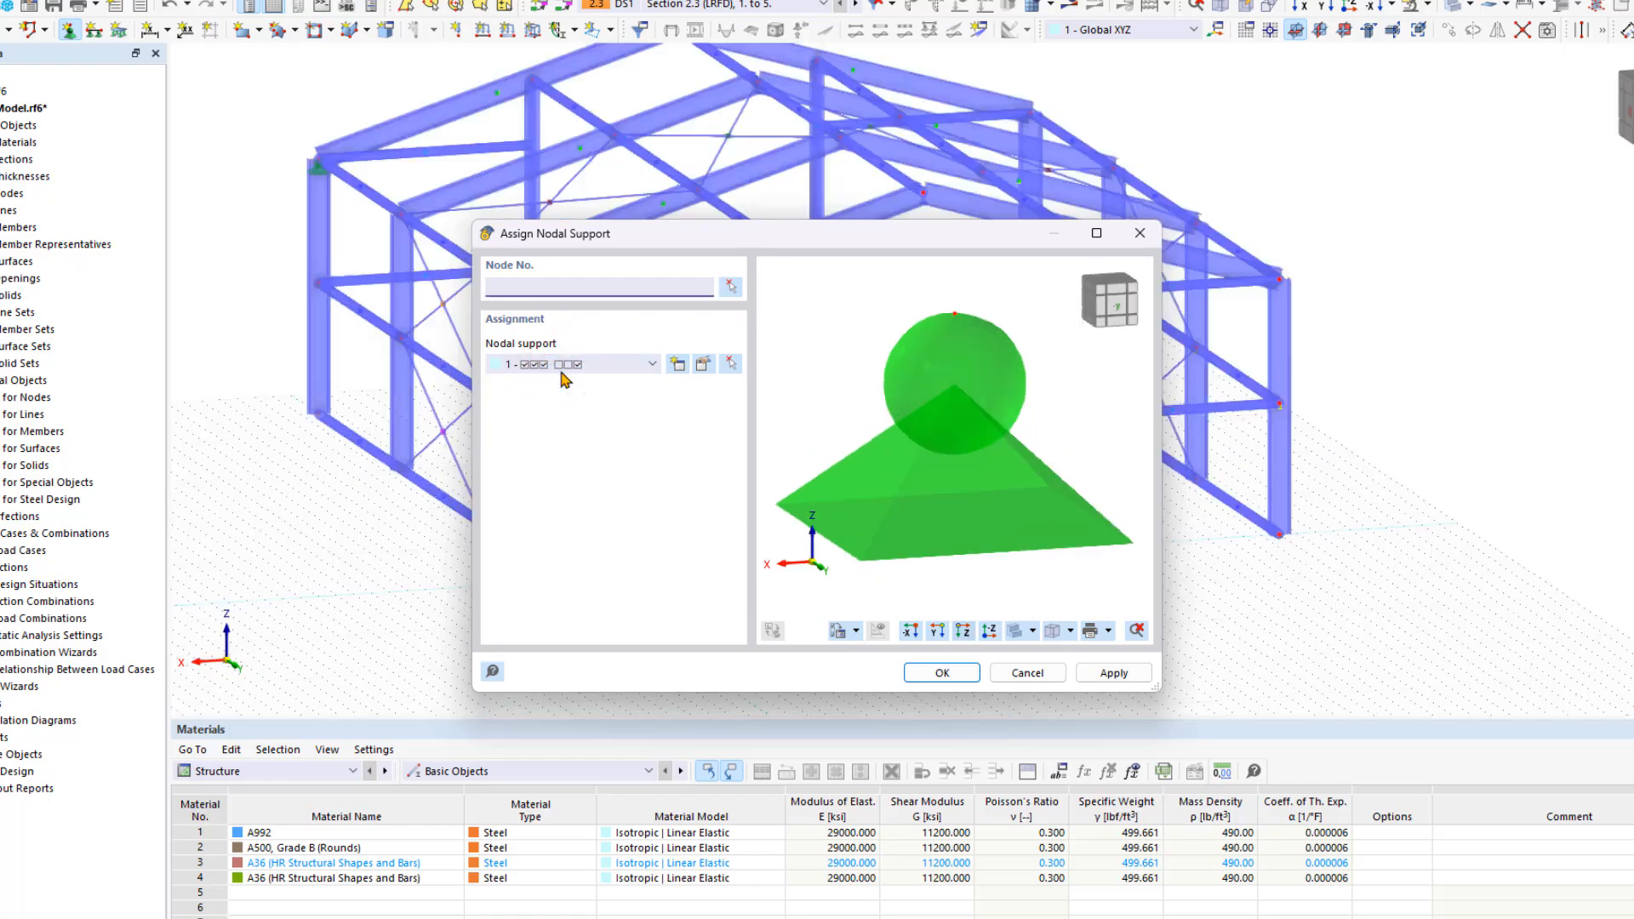
Assign nodal support type 1 to all the column base nodes, window-selecting them along the ground line in a front view.
click(954, 674)
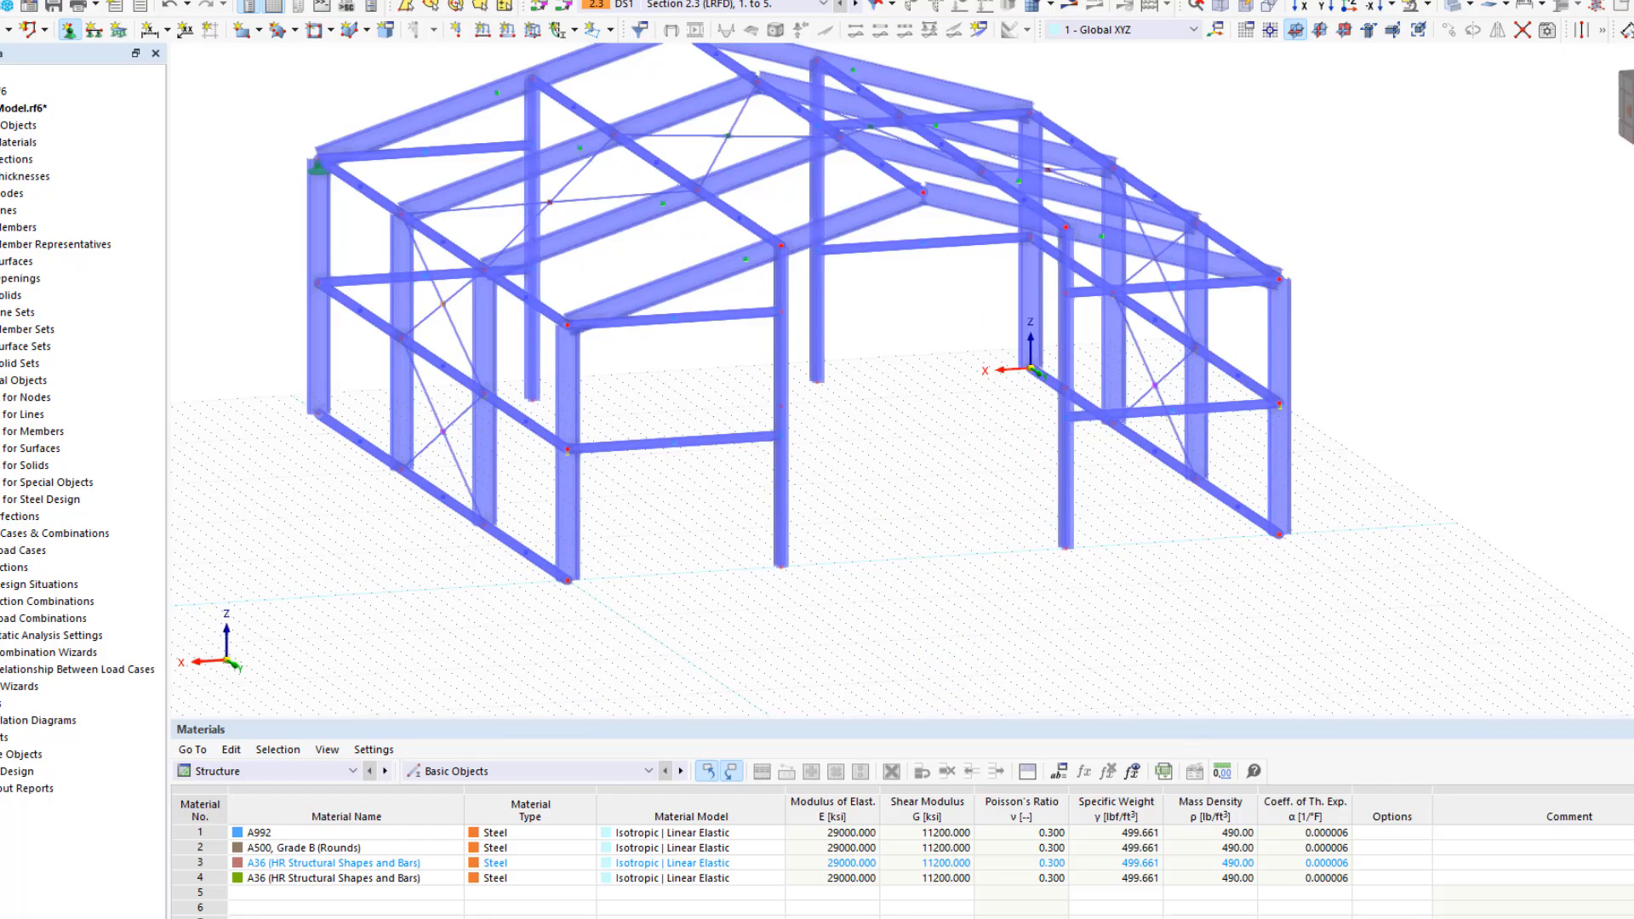
ctrl+middle_drag(1193, 354, 1071, 320)
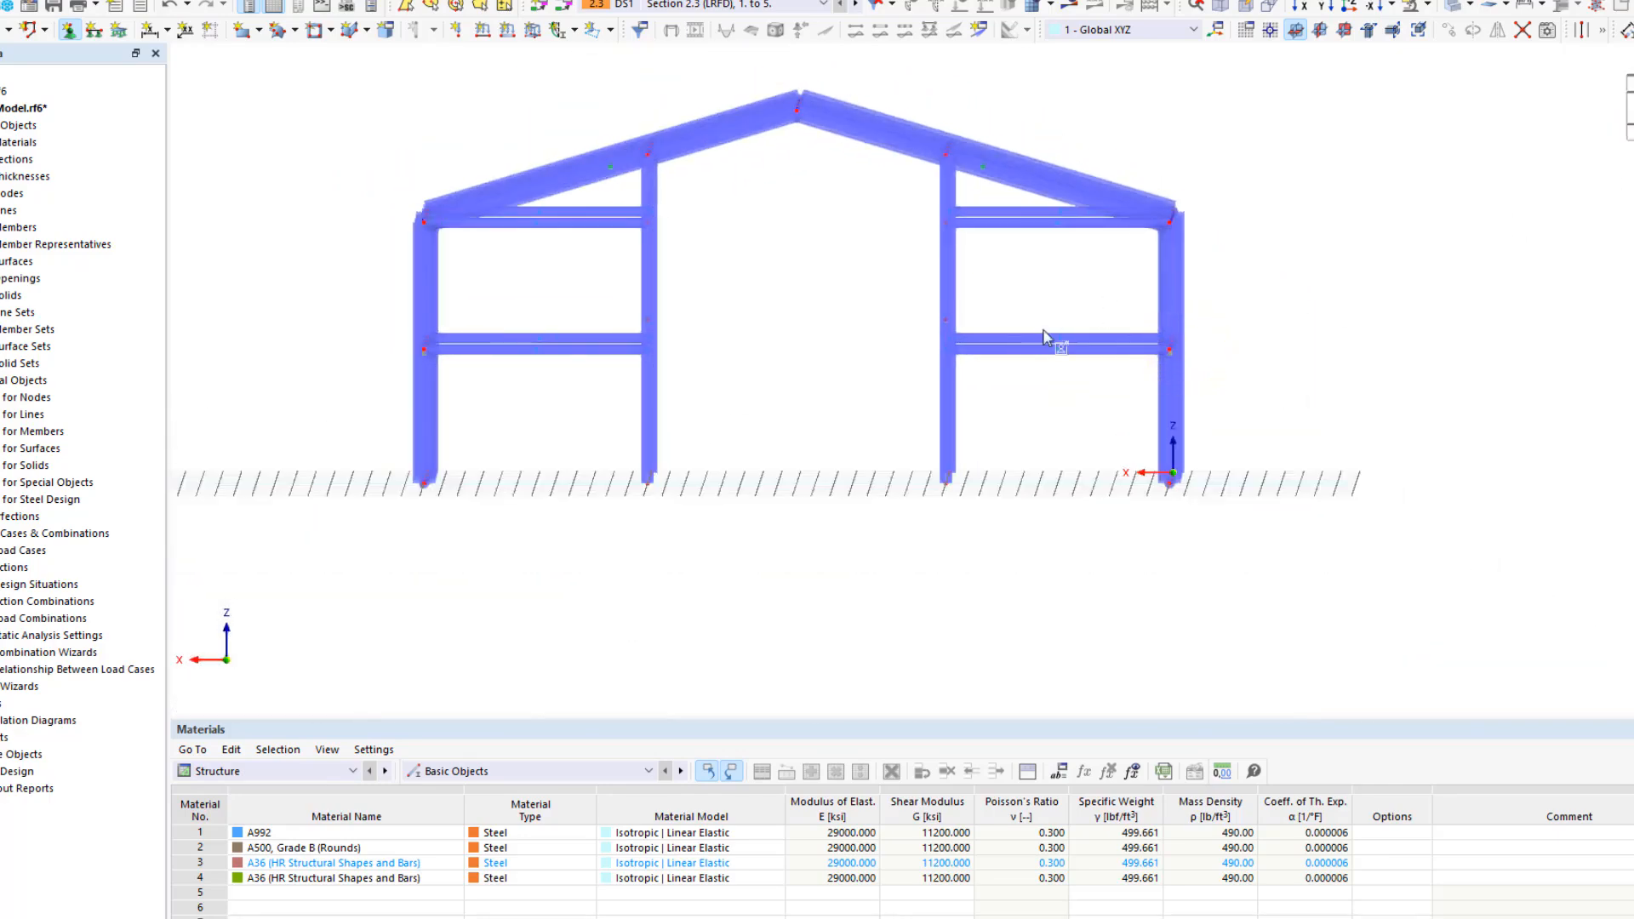
drag(369, 526, 1242, 452)
right_click(851, 488)
ctrl+middle_drag(848, 397, 749, 464)
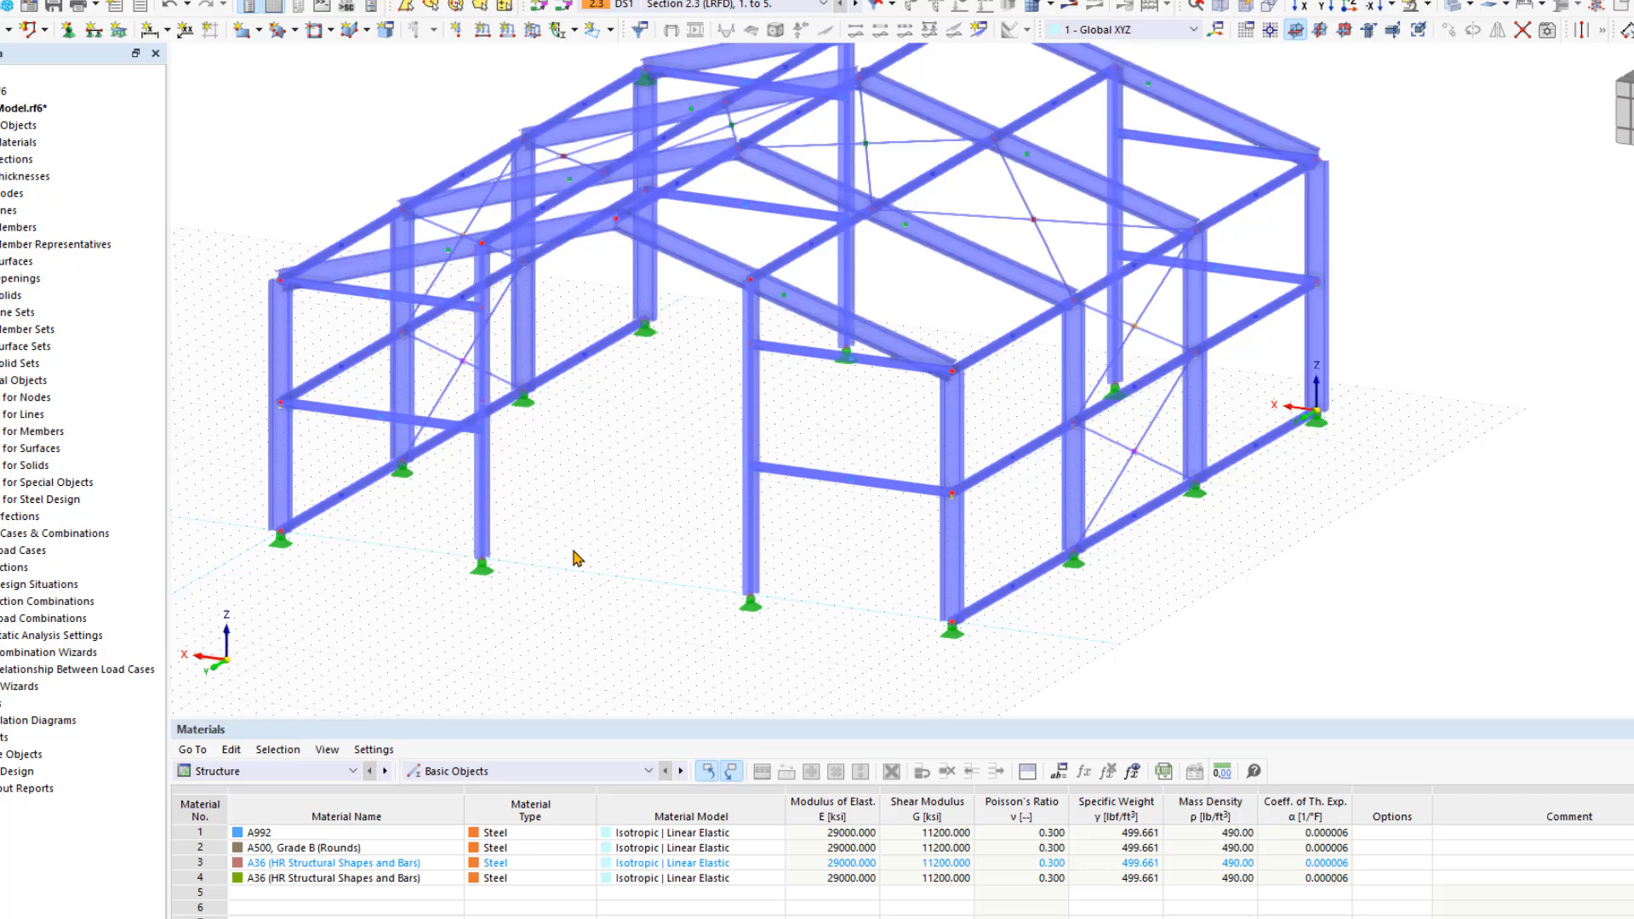
Enlarge the displayed size of the nodal support symbols.
right_click(482, 565)
click(544, 281)
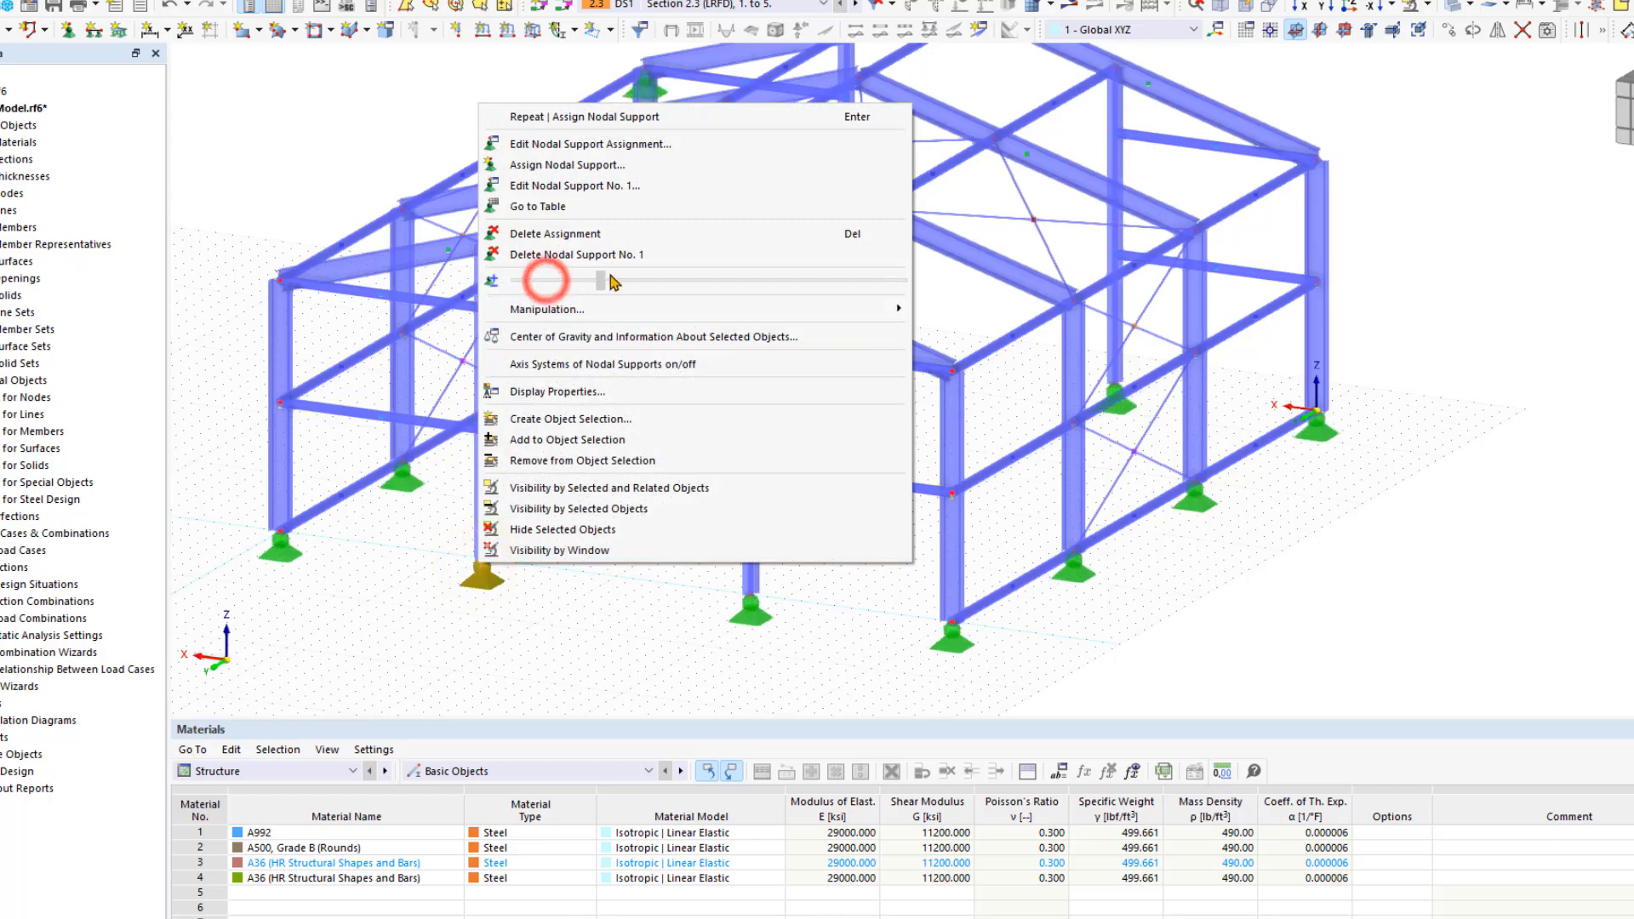
click(628, 616)
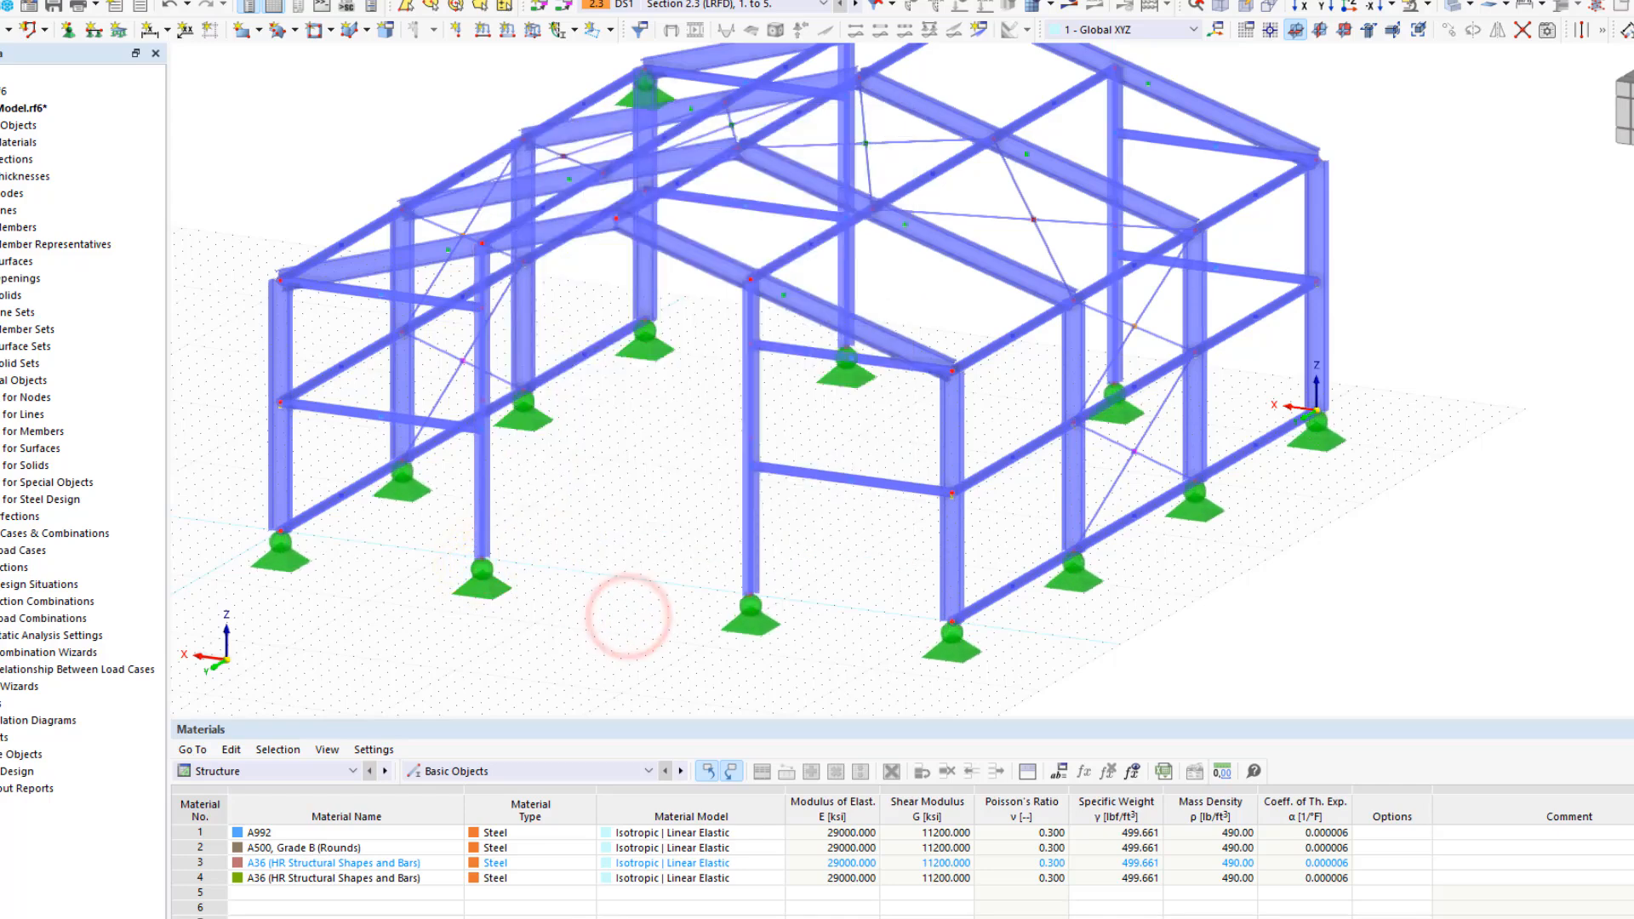
Use section-based visibility to isolate the Round HSS 6.625x0.312 members, and replace them with only the ROUND 0.750/H bracing rods.
scroll(616, 567, down, 3)
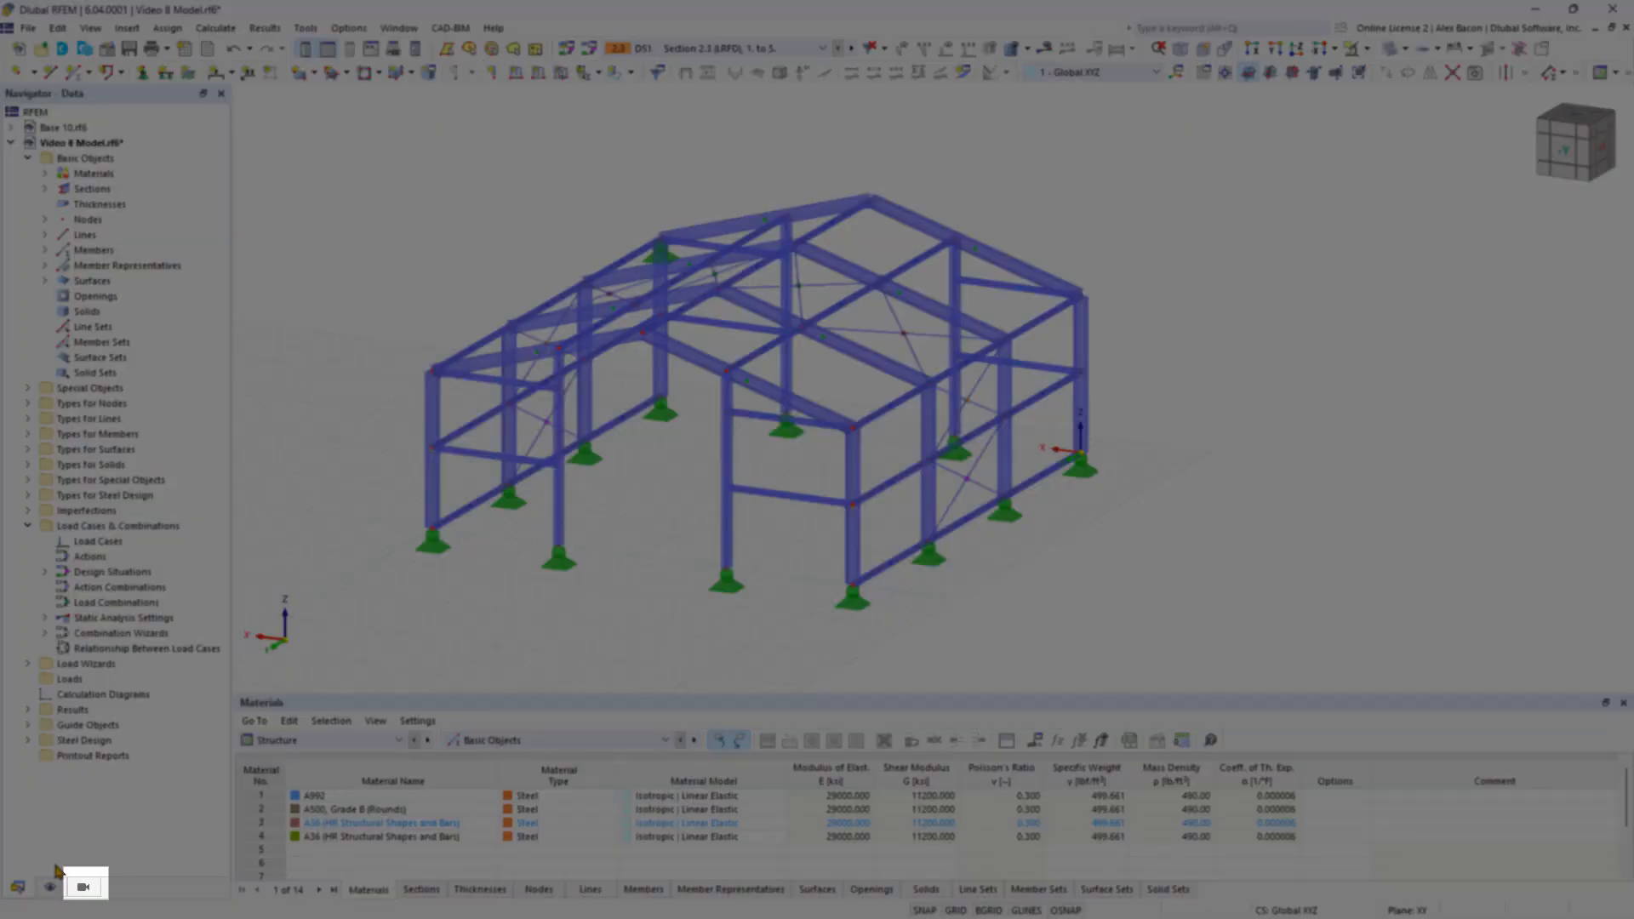
click(88, 887)
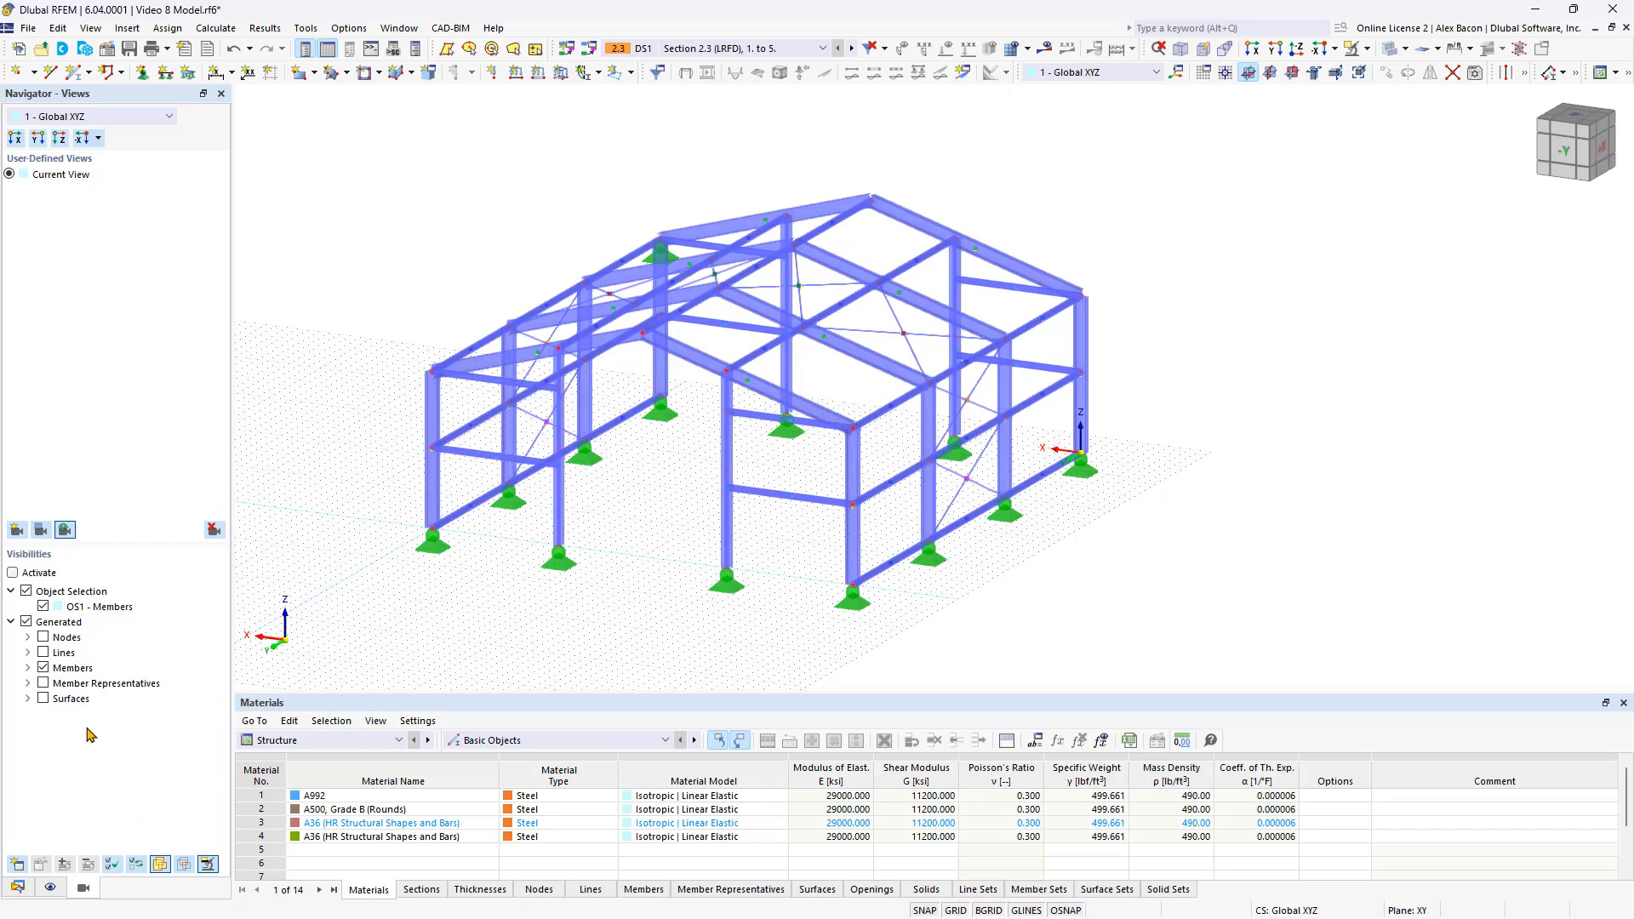
click(28, 669)
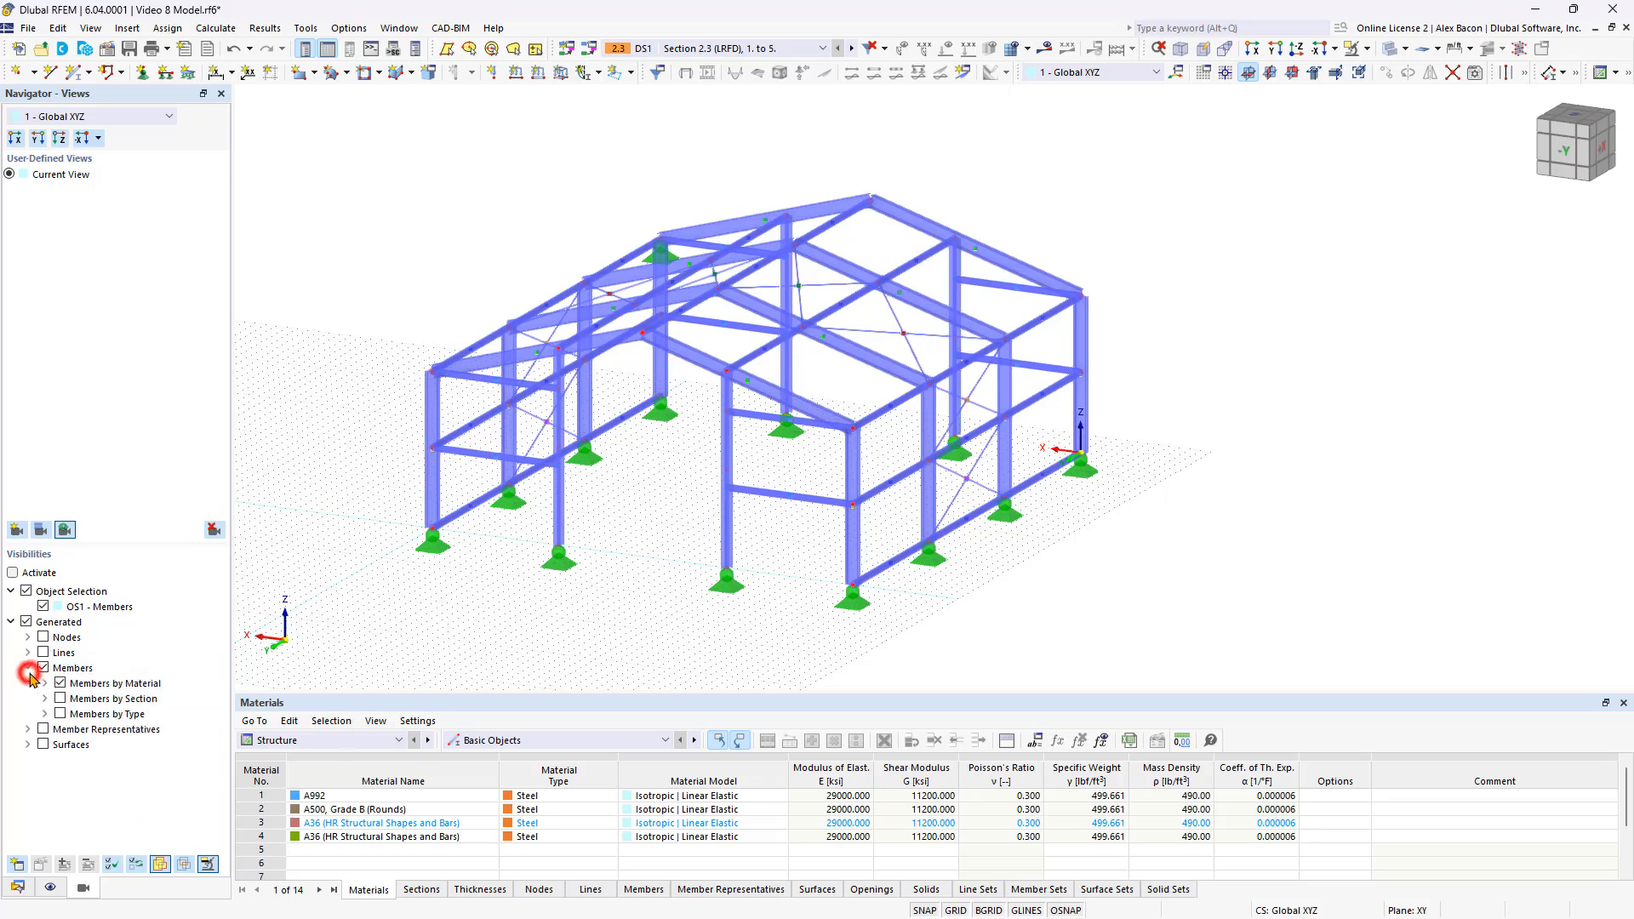
click(45, 697)
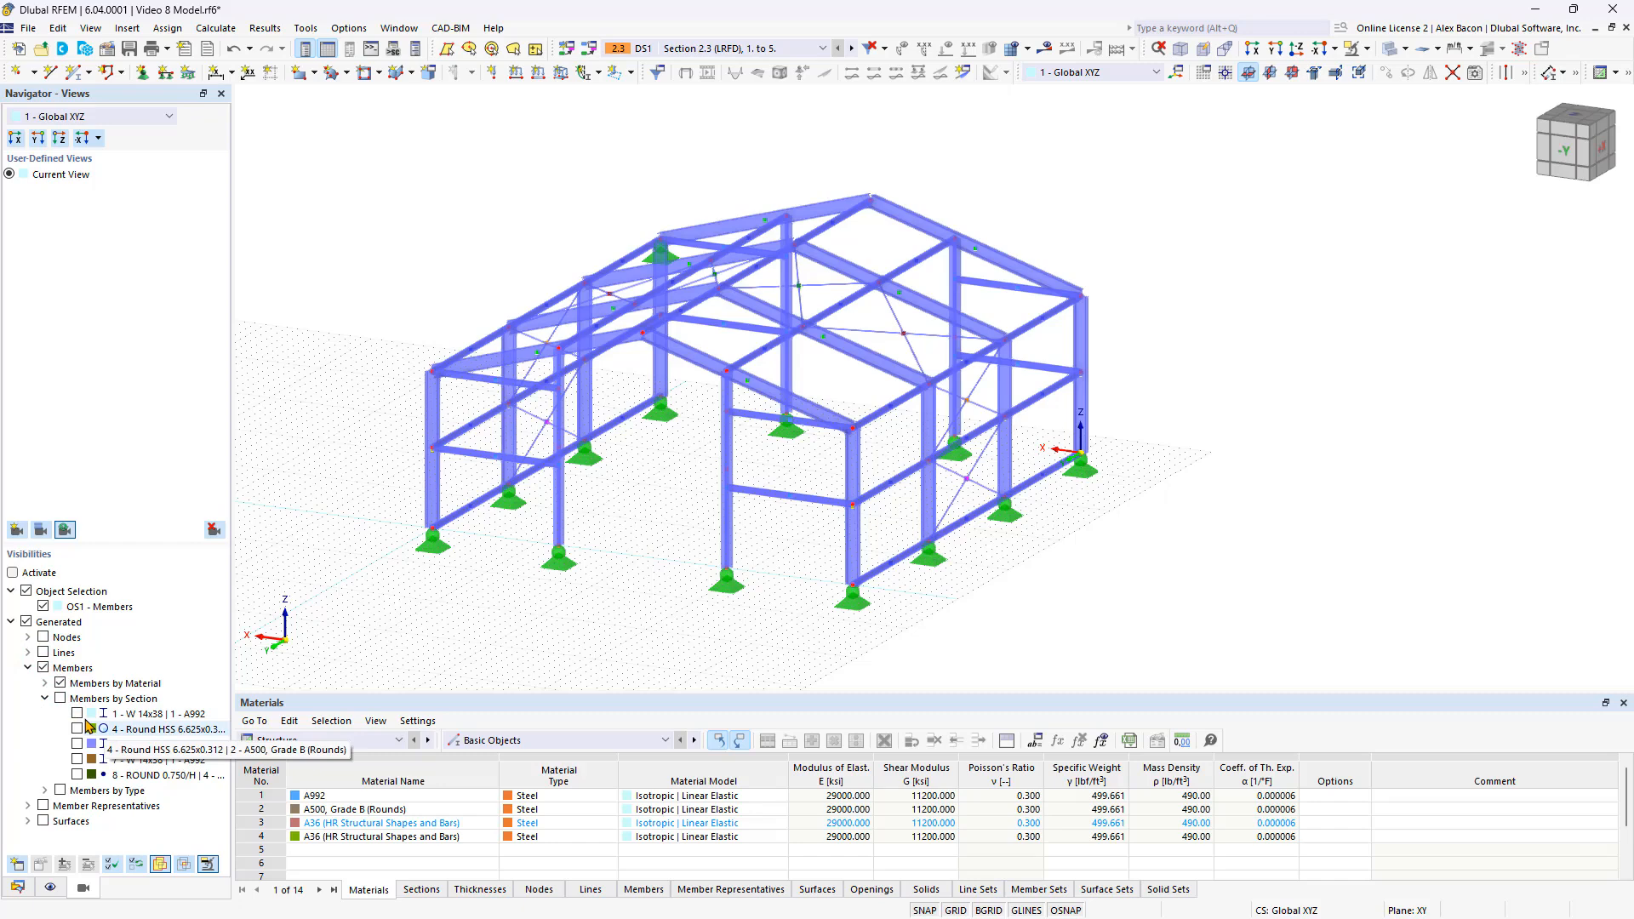
click(78, 729)
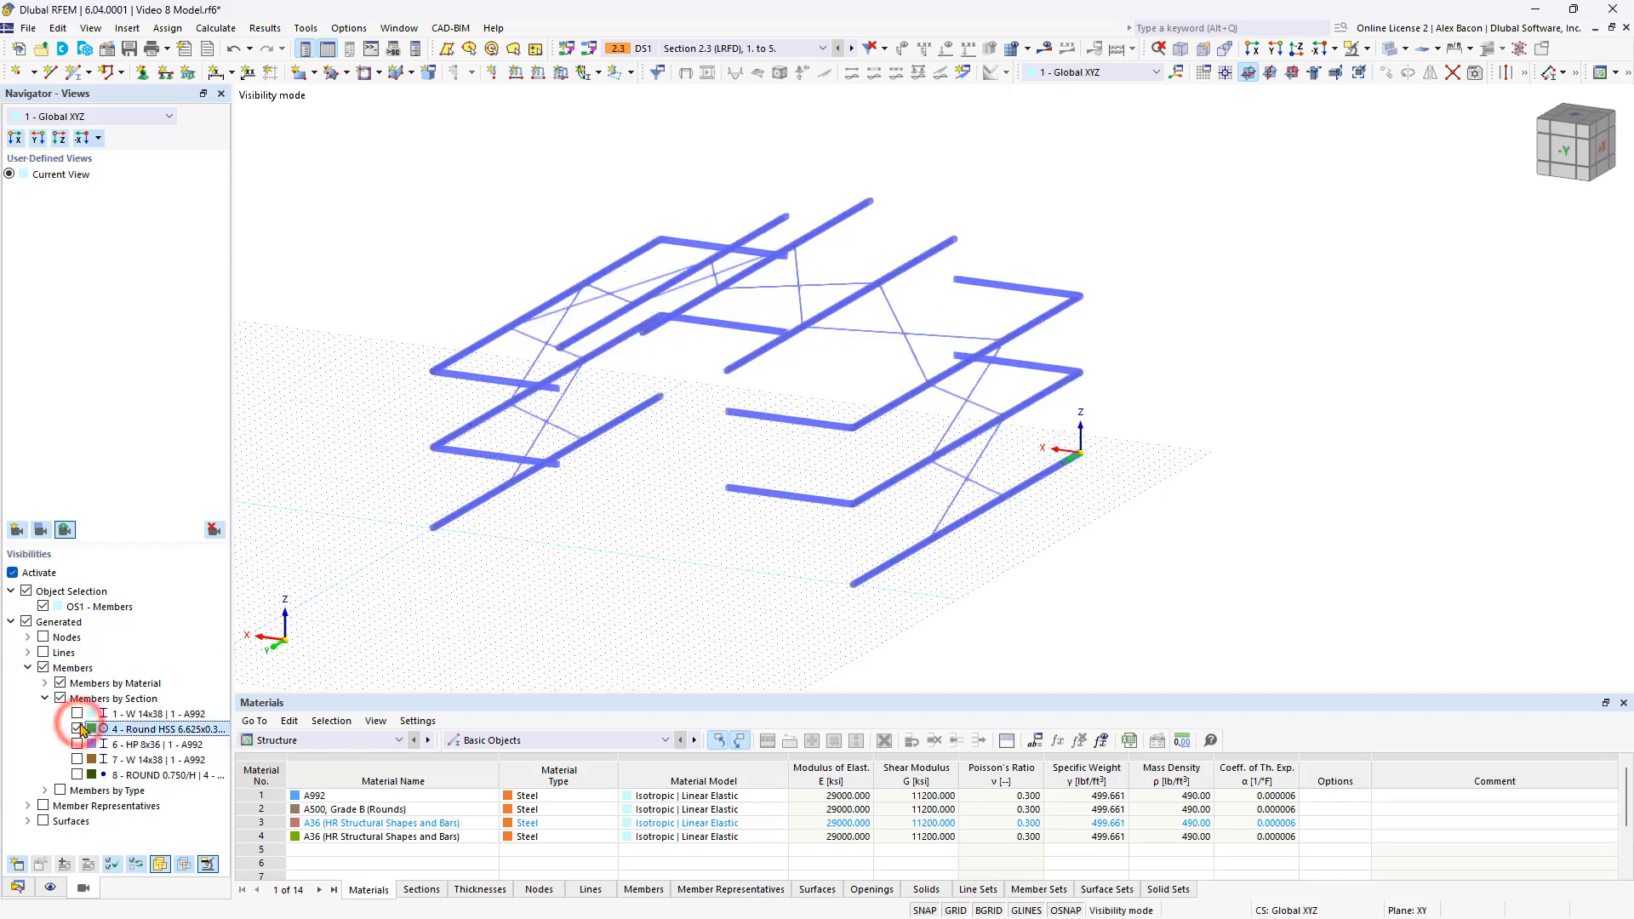
click(77, 729)
click(78, 775)
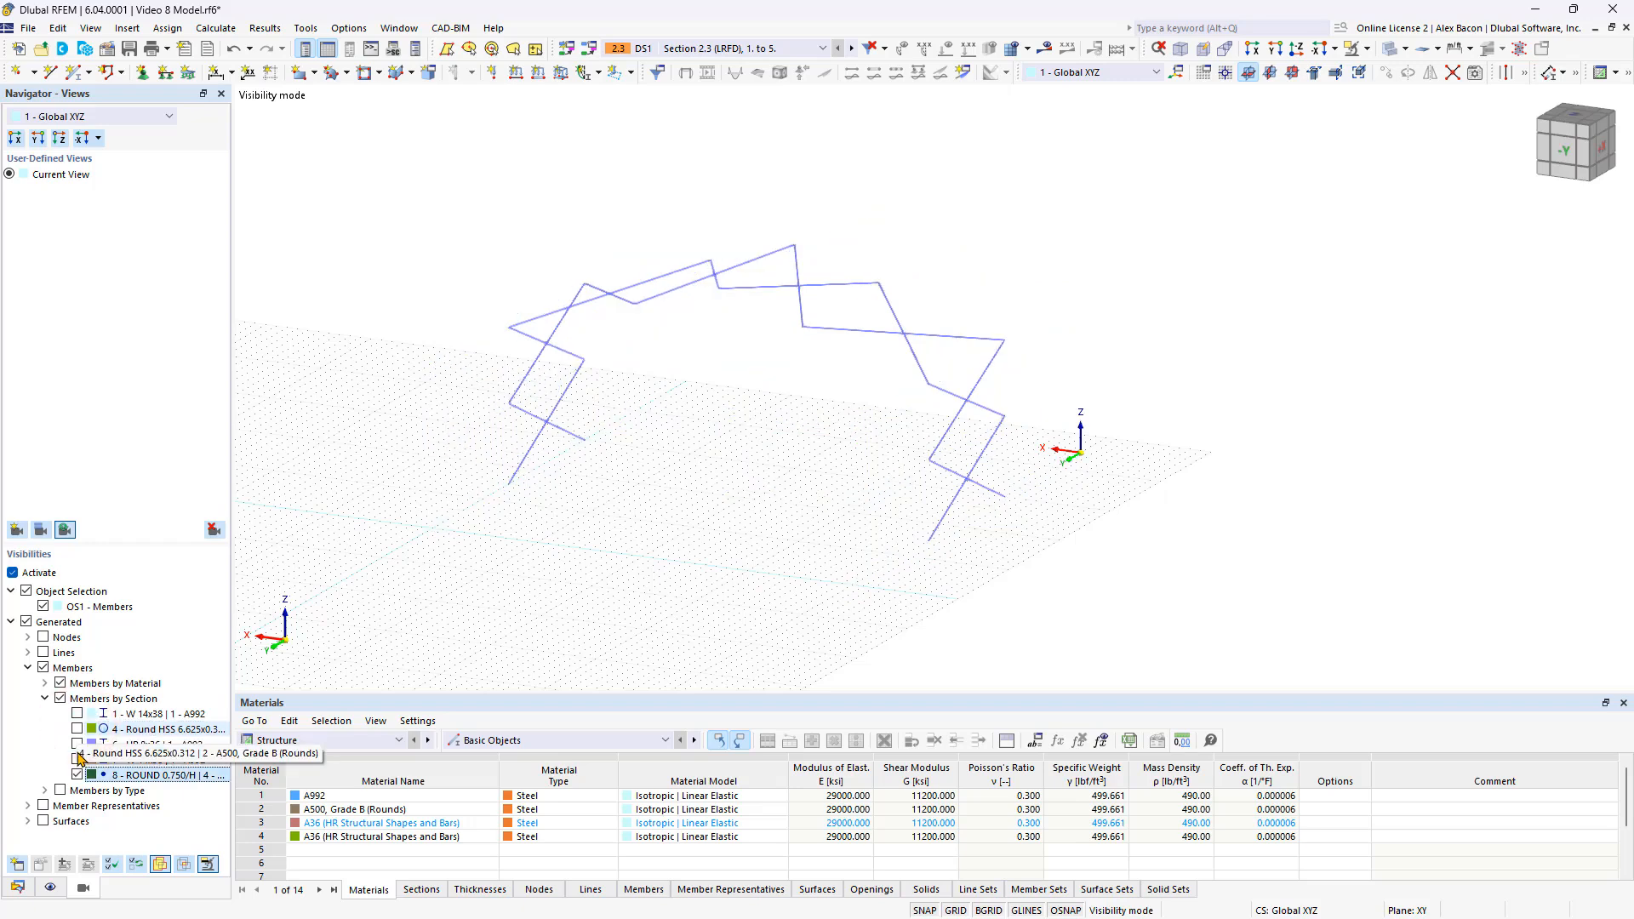
Turn on the display of hidden objects in the background and turn it off again.
right_click(729, 458)
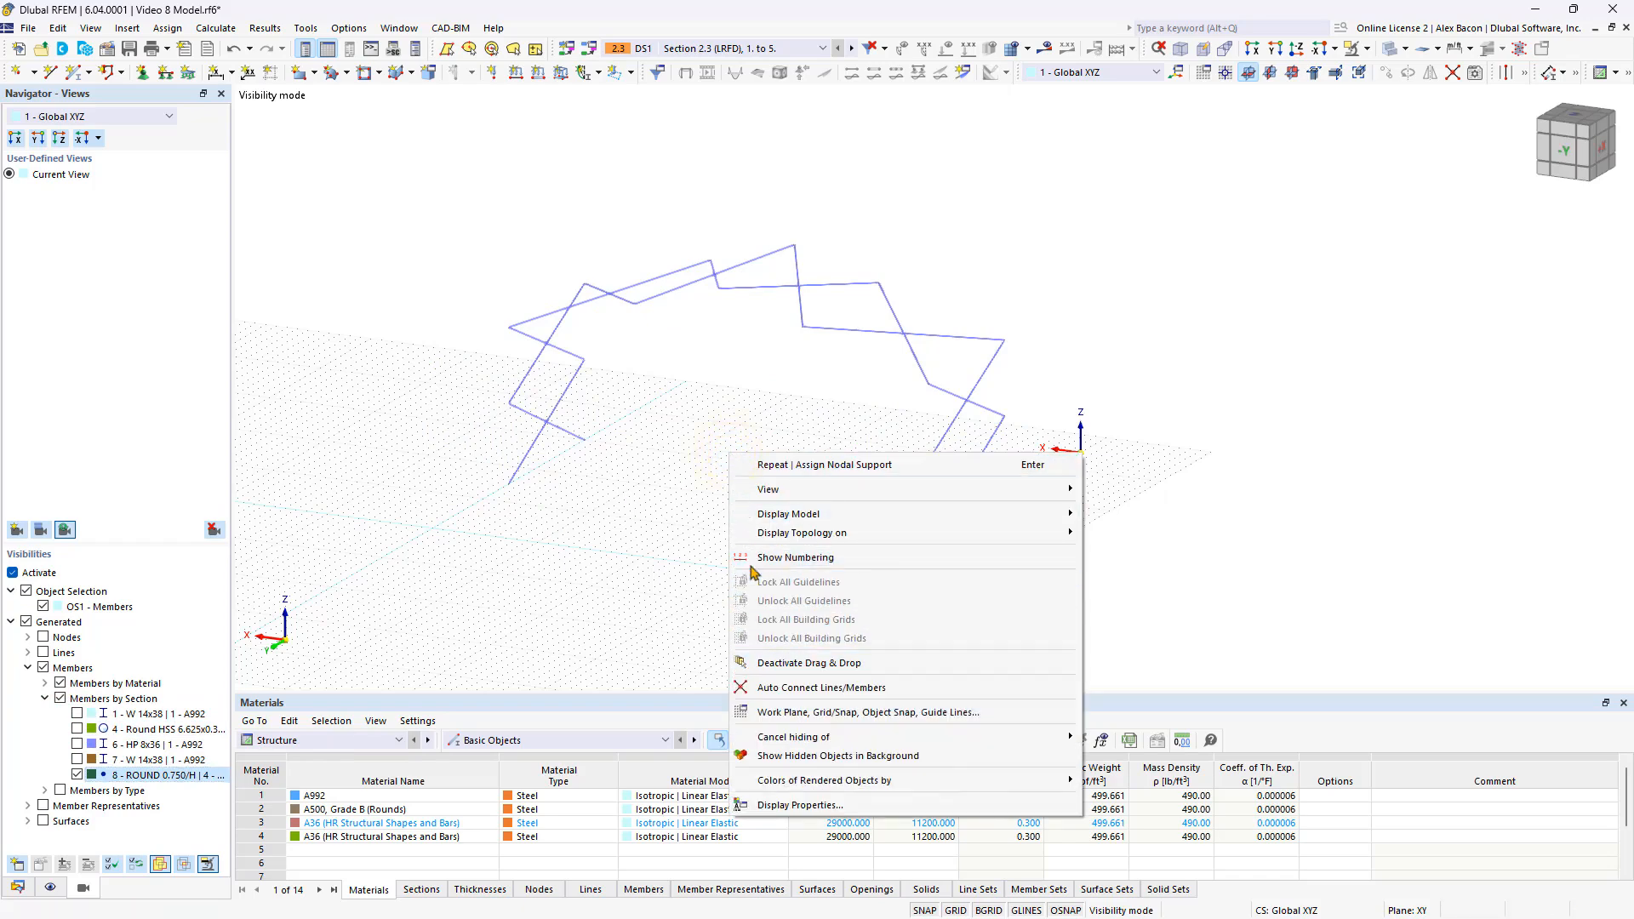
click(786, 755)
right_click(657, 509)
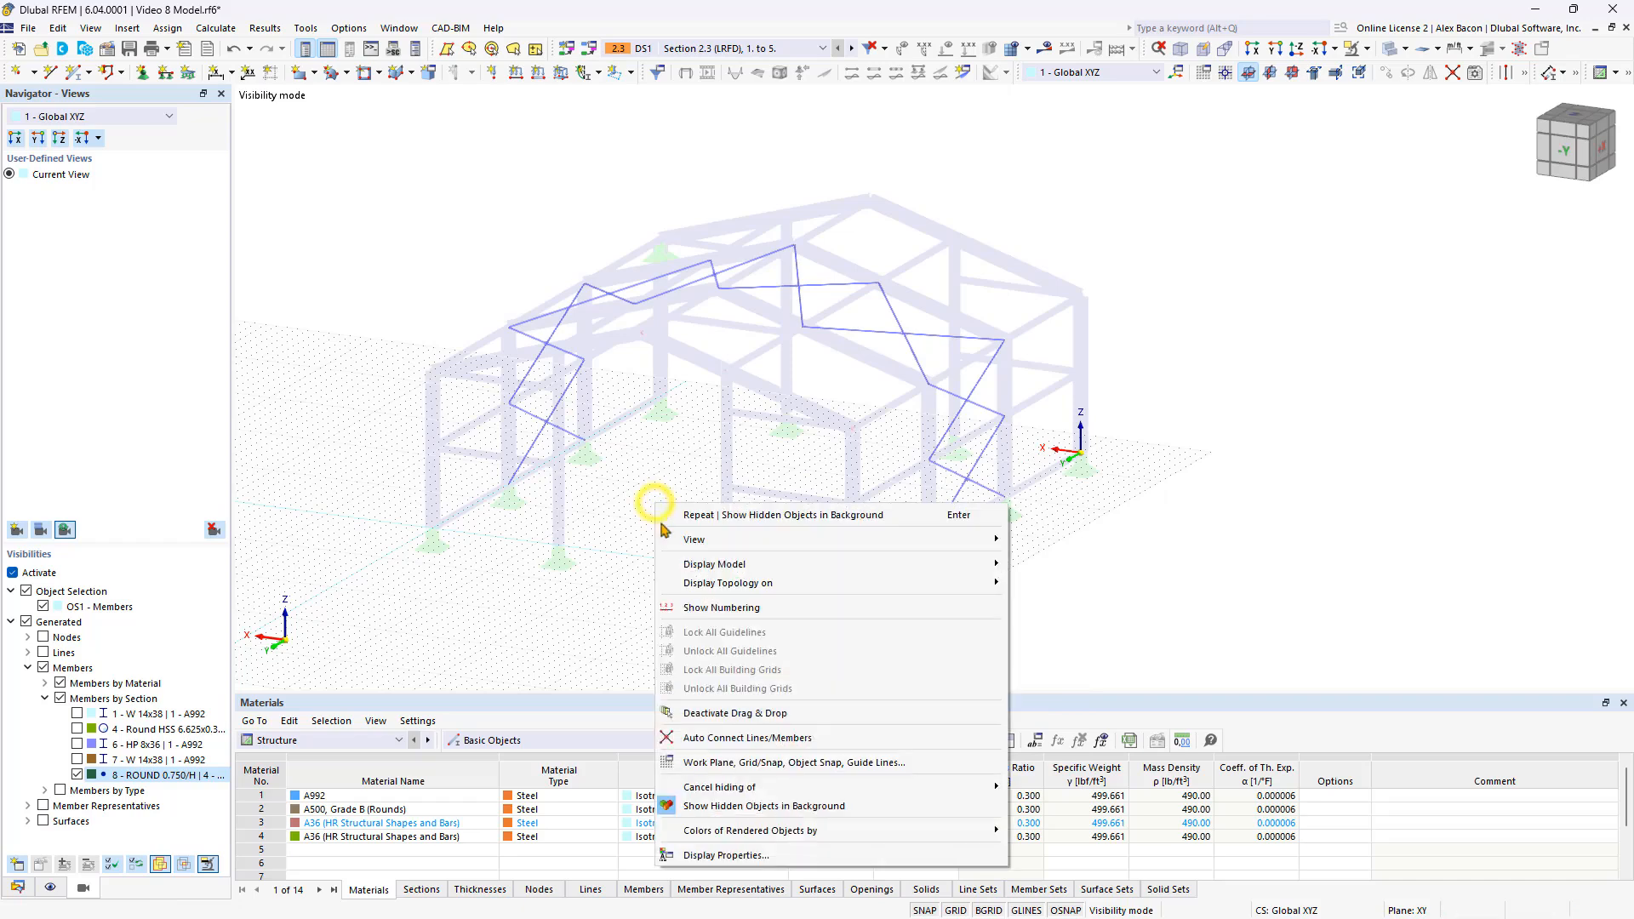
click(740, 806)
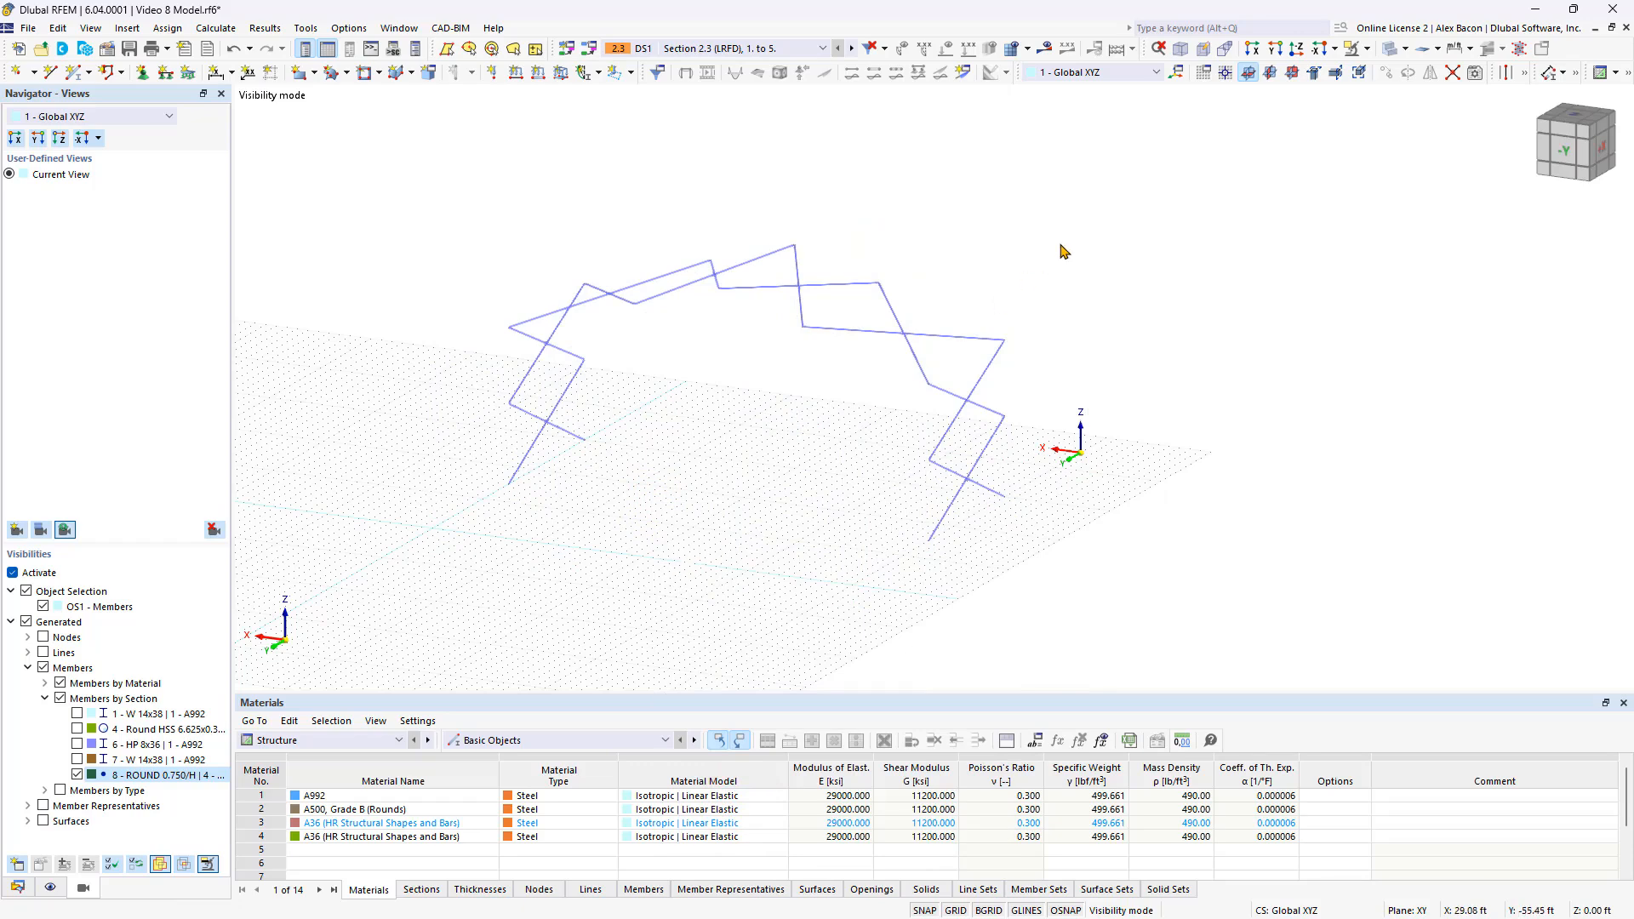
Select all the isolated ROUND 0.750/H bracing rods and deactivate visibility mode to show the full model.
drag(1119, 194, 438, 631)
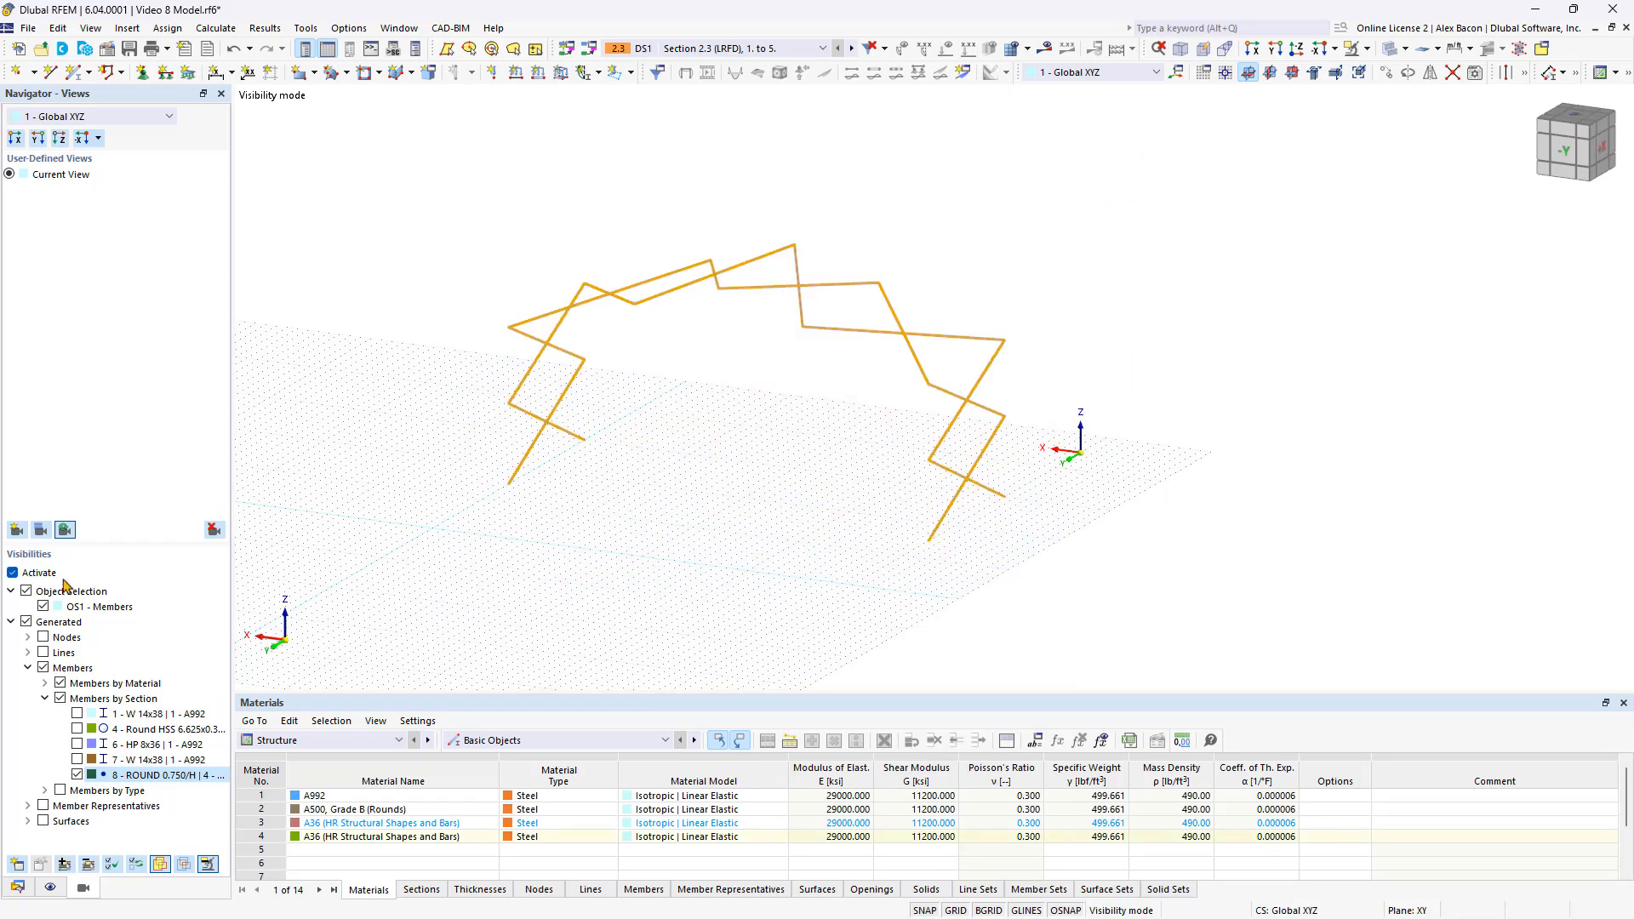
click(12, 573)
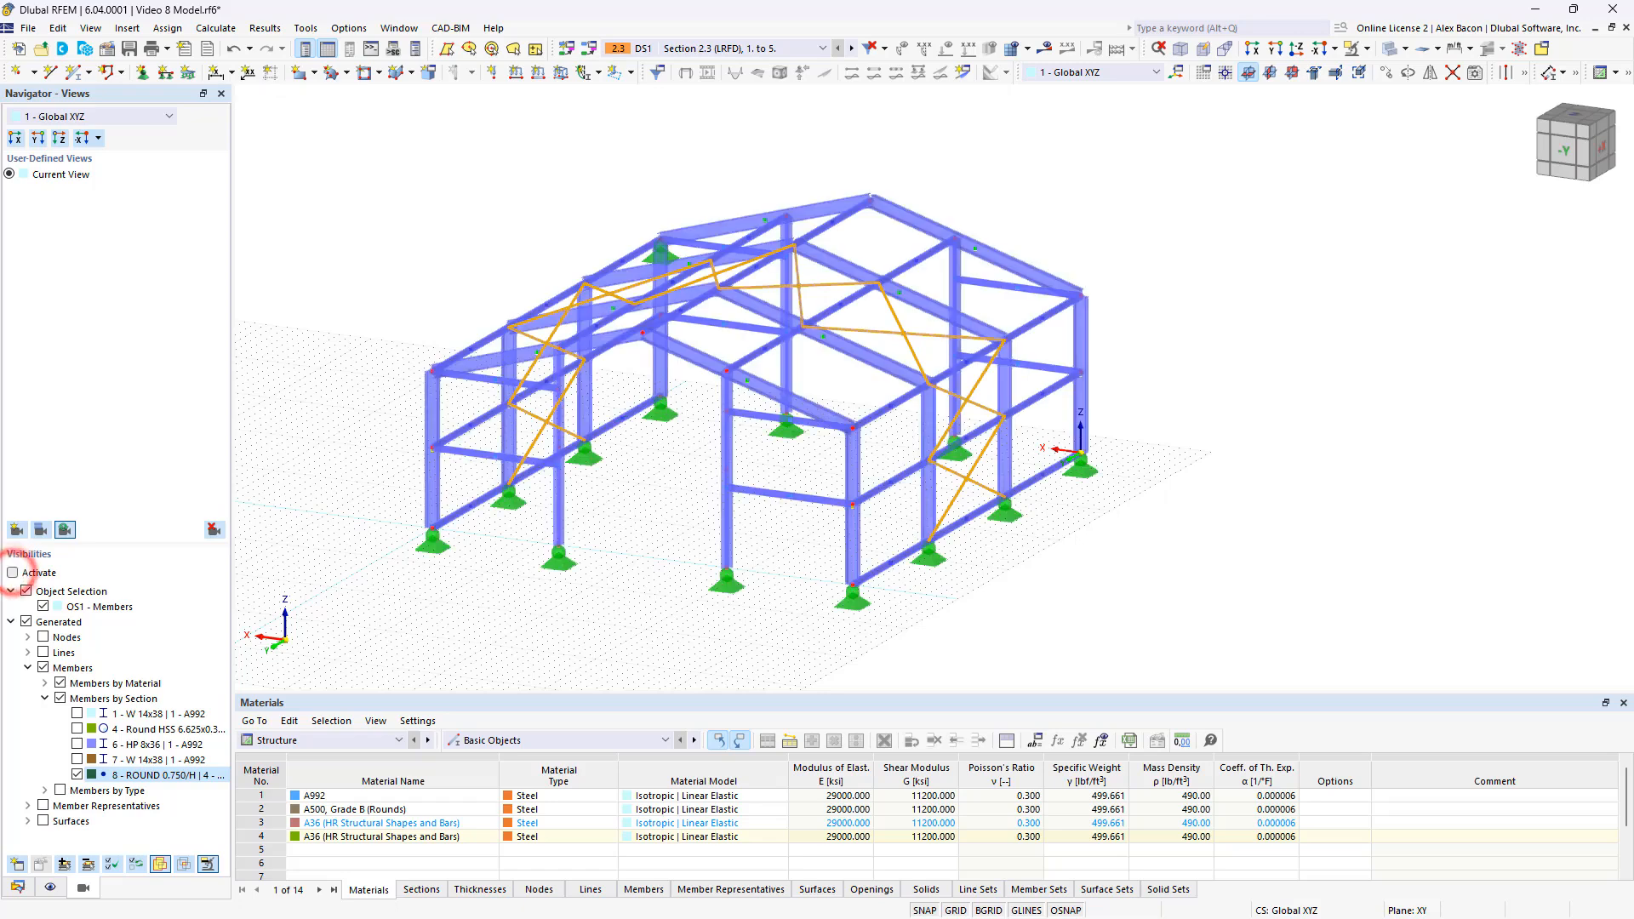